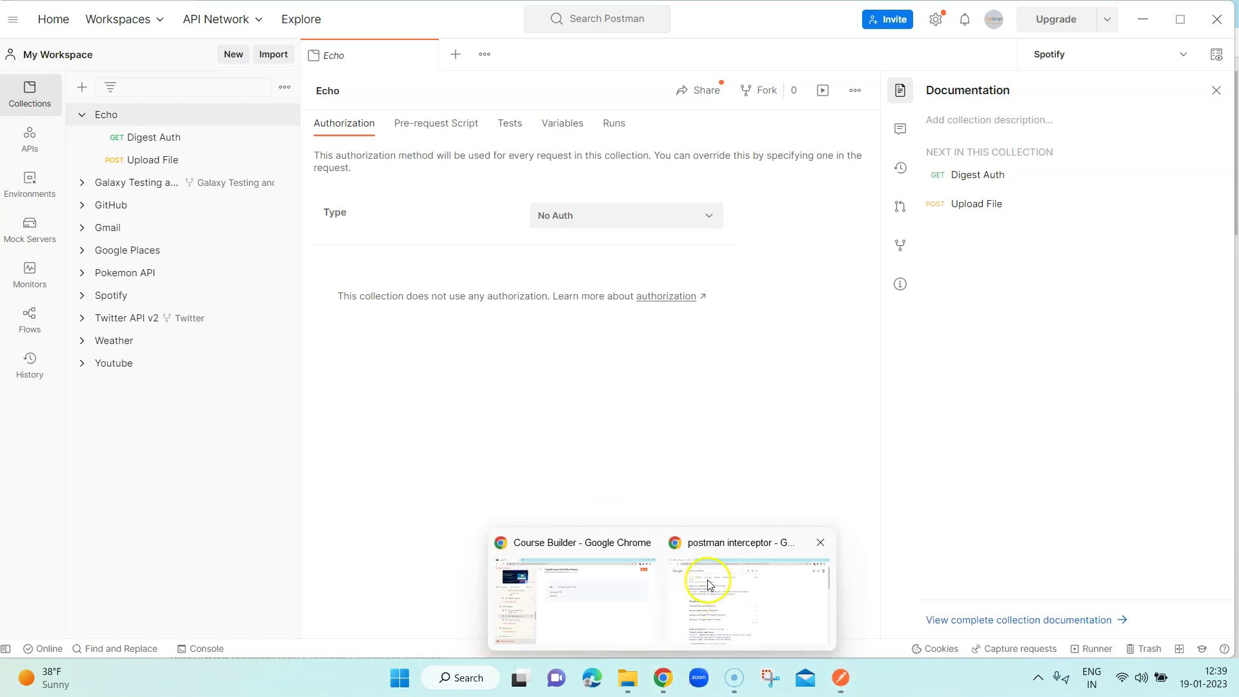
Bring Chrome forward and open the Postman Interceptor search result in the Chrome Web Store.
{"action": "left_click", "coordinate": [709, 585]}
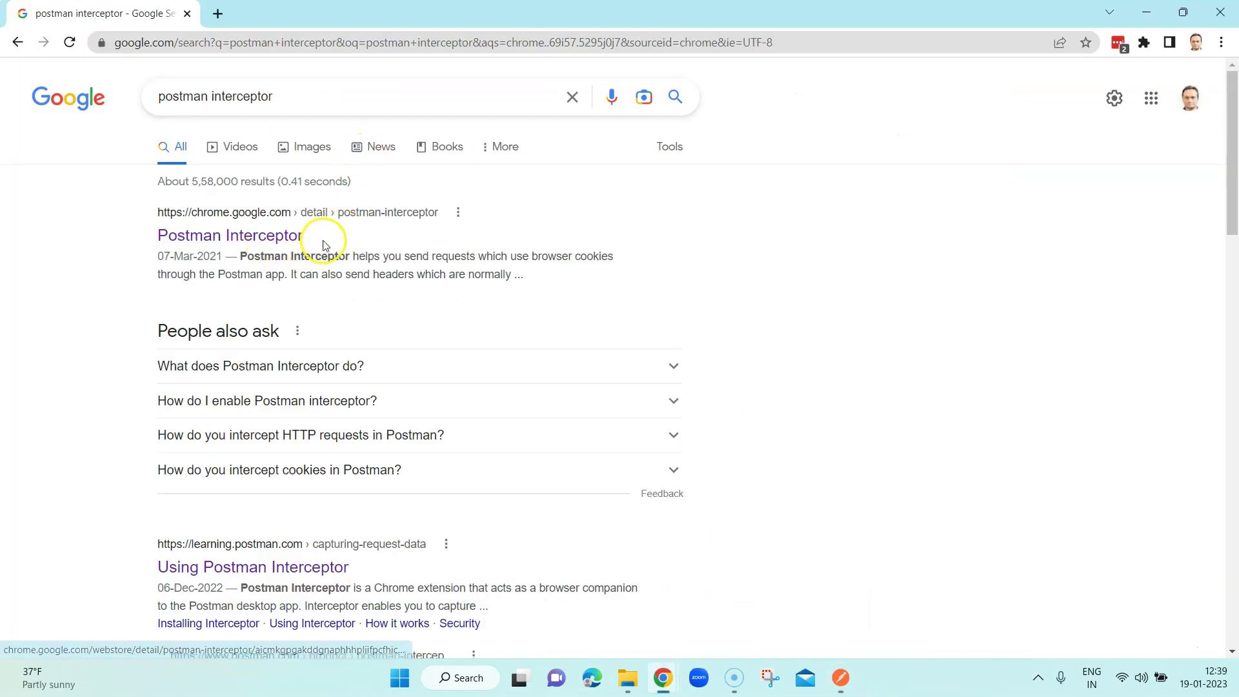
{"action": "left_click", "coordinate": [289, 97]}
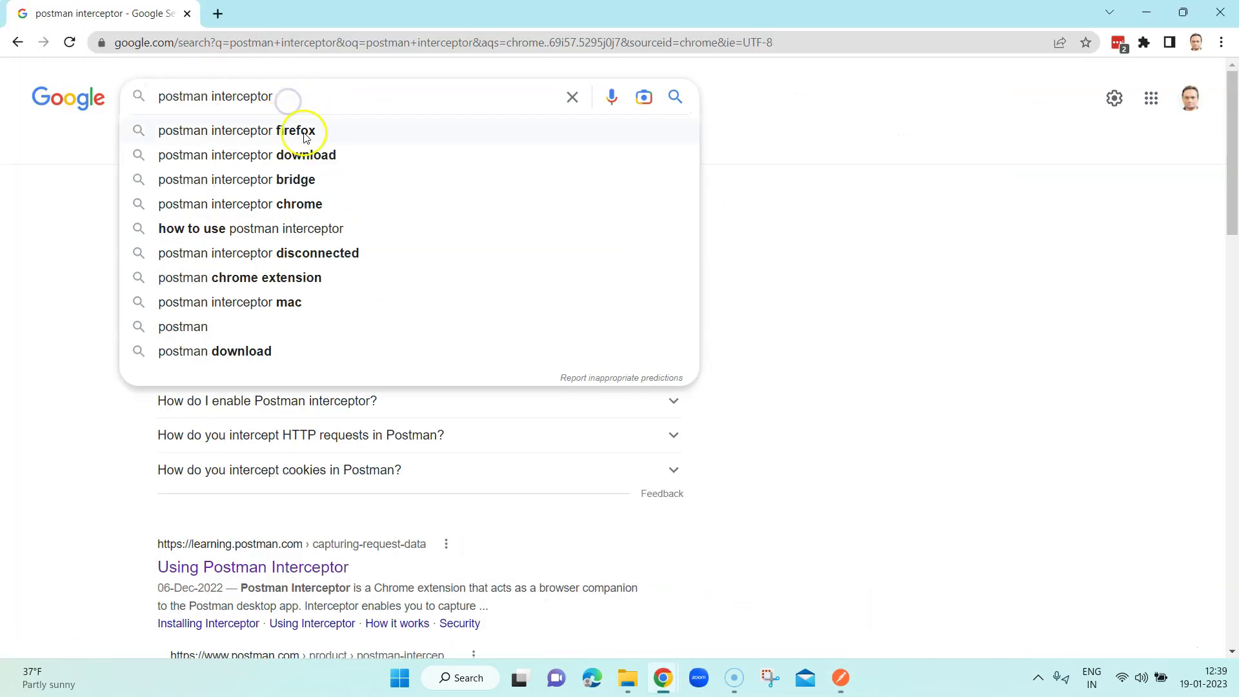
{"action": "left_click", "coordinate": [760, 240]}
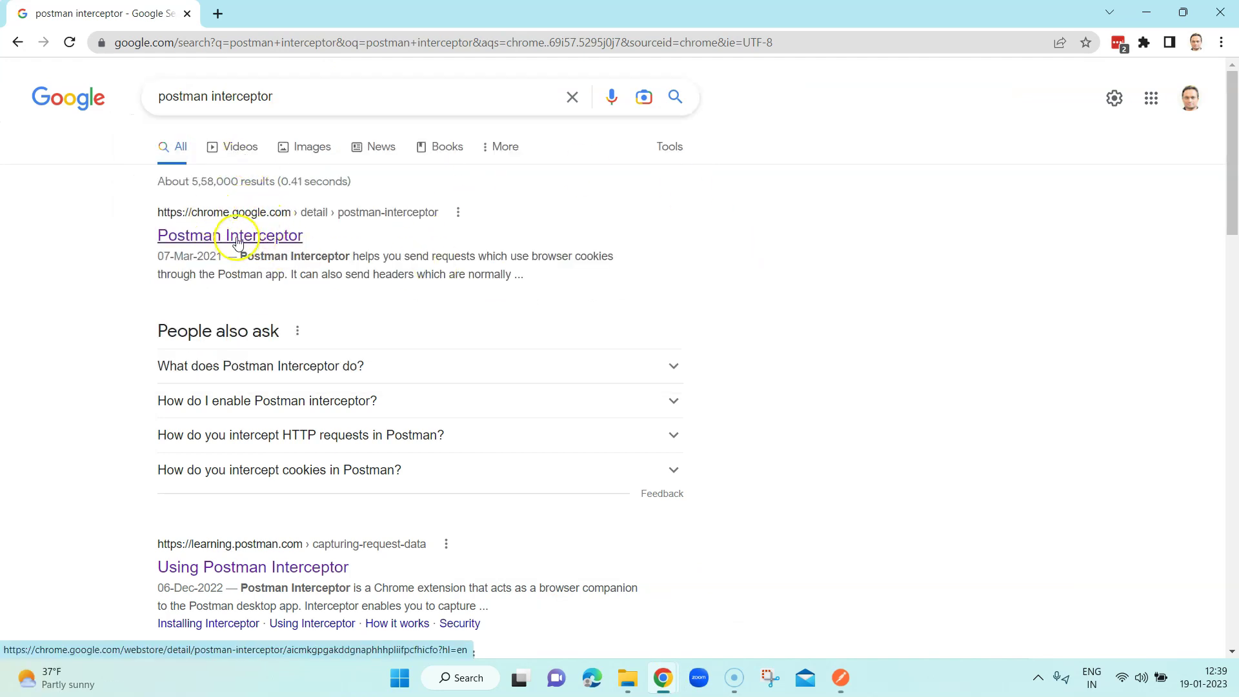
{"action": "left_click", "coordinate": [236, 239]}
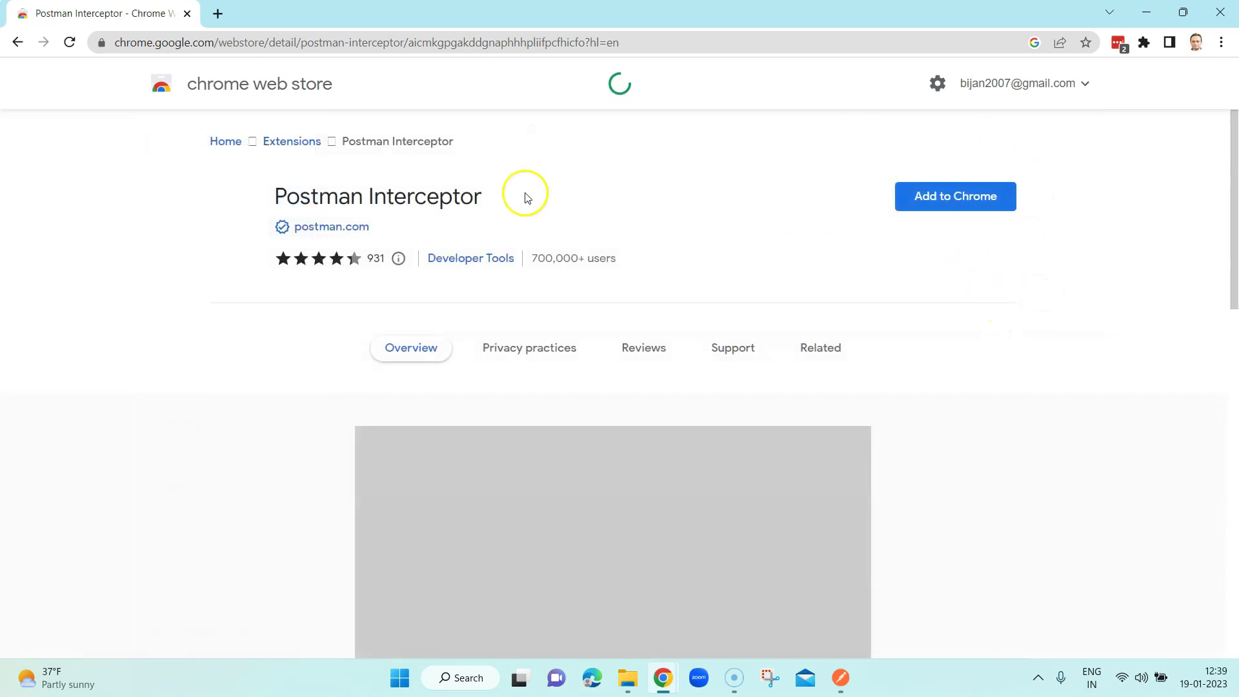
{"action": "scroll", "coordinate": [827, 390], "scroll_direction": "down", "scroll_amount": 4}
{"action": "scroll", "coordinate": [828, 391], "scroll_direction": "up", "scroll_amount": 3}
{"action": "scroll", "coordinate": [828, 391], "scroll_direction": "down", "scroll_amount": 3}
{"action": "scroll", "coordinate": [830, 390], "scroll_direction": "up", "scroll_amount": 3}
{"action": "scroll", "coordinate": [829, 389], "scroll_direction": "up", "scroll_amount": 3}
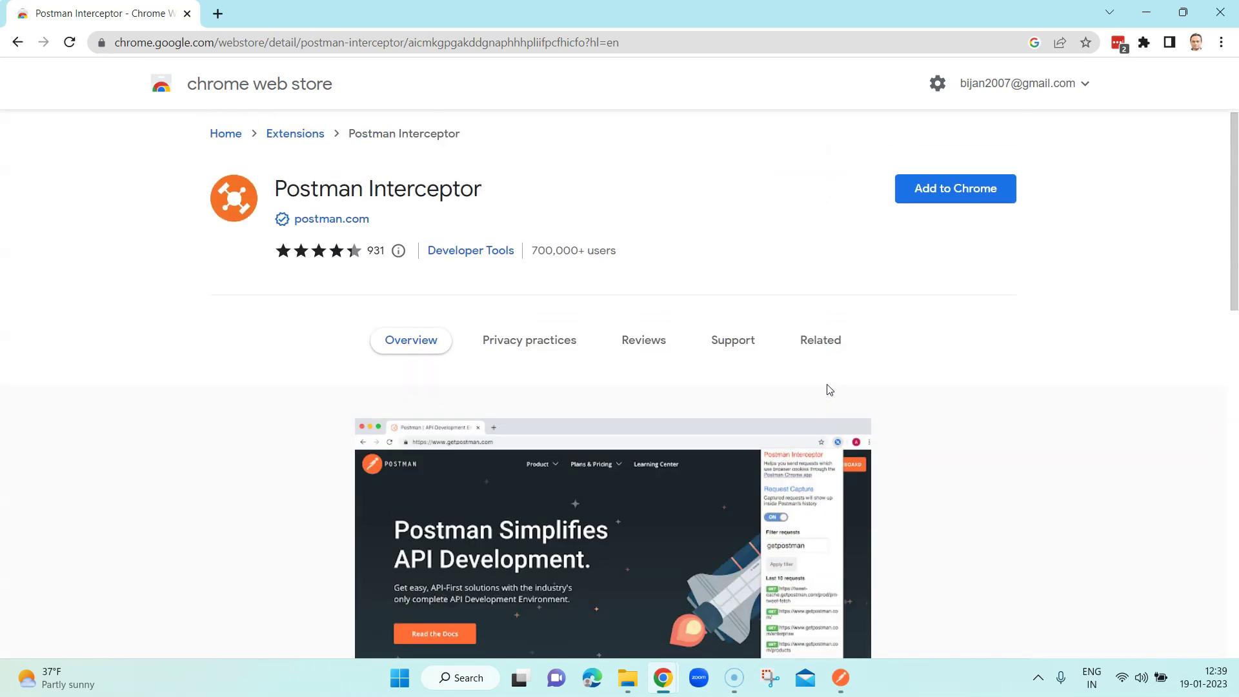
Add Postman Interceptor to Chrome, check the Extensions menu, then return to Postman.
{"action": "left_click", "coordinate": [963, 197]}
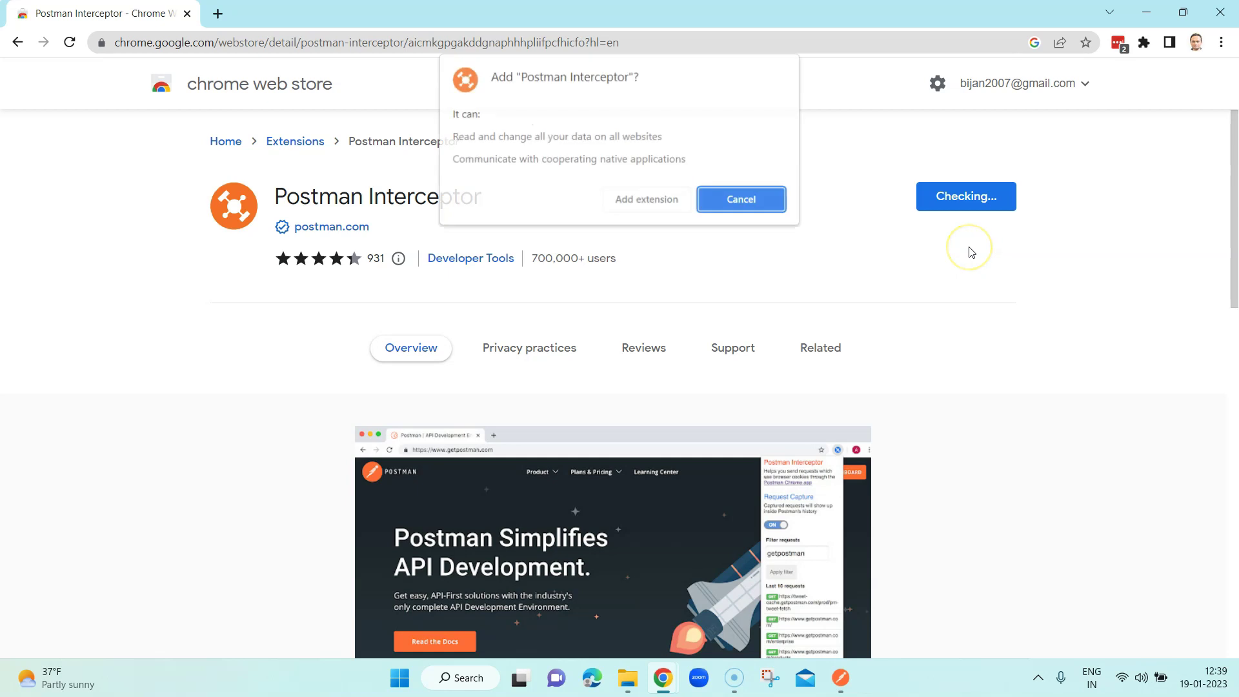
{"action": "left_click", "coordinate": [641, 204]}
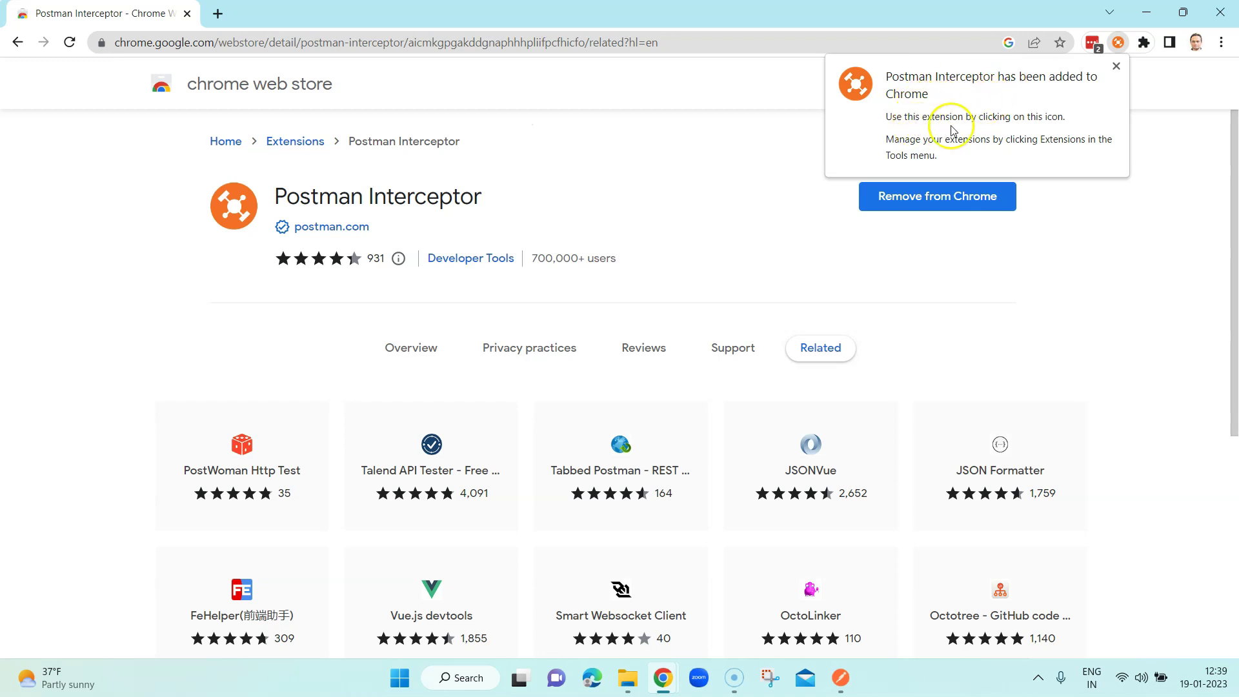
{"action": "left_click", "coordinate": [1143, 42]}
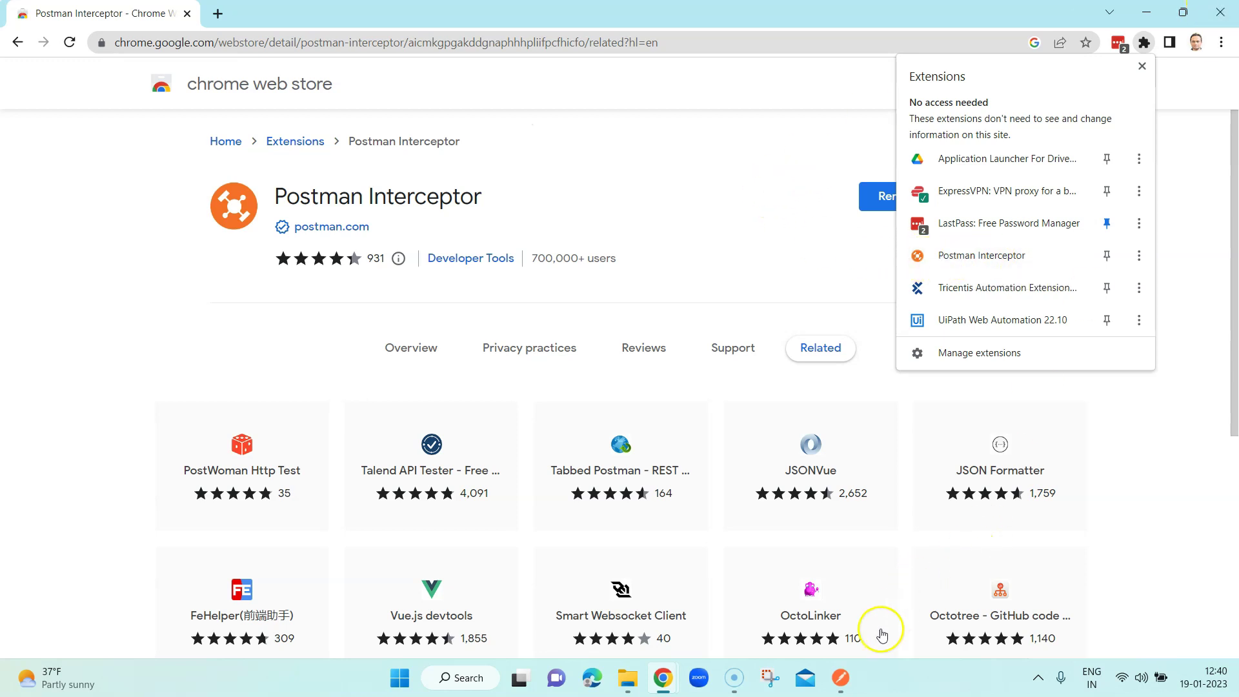
{"action": "left_click", "coordinate": [840, 678]}
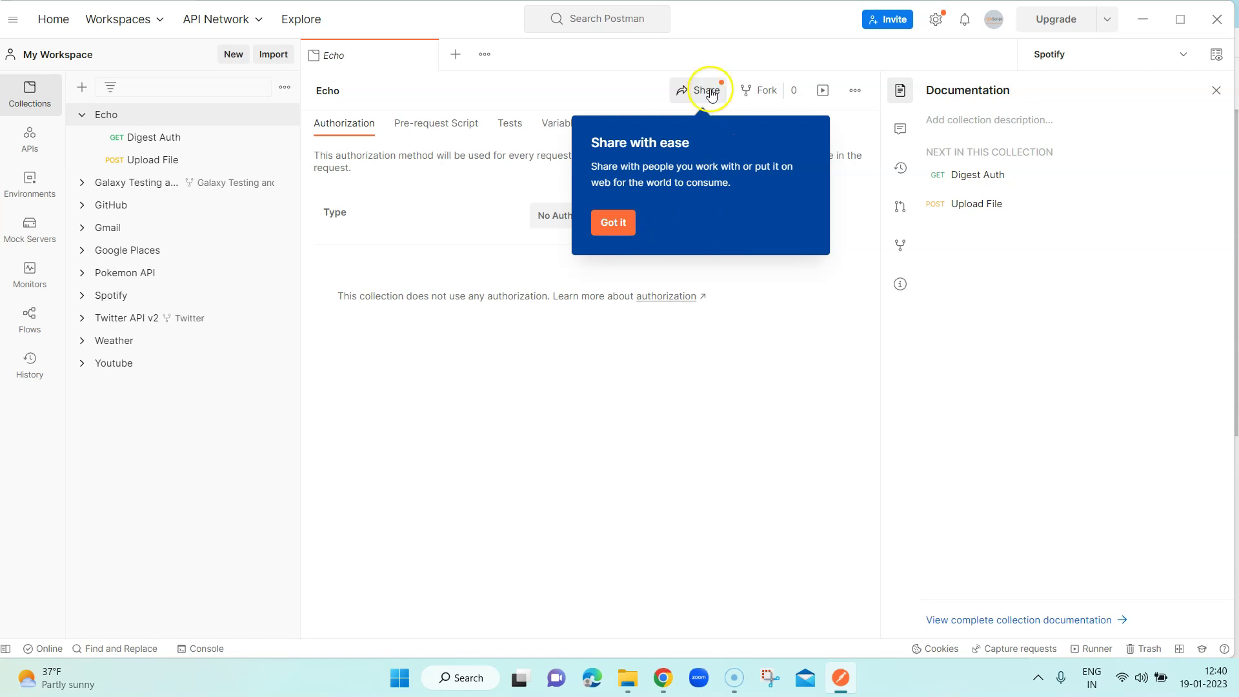
Dismiss the sharing tip and start a new Capture requests session.
{"action": "left_click", "coordinate": [778, 60]}
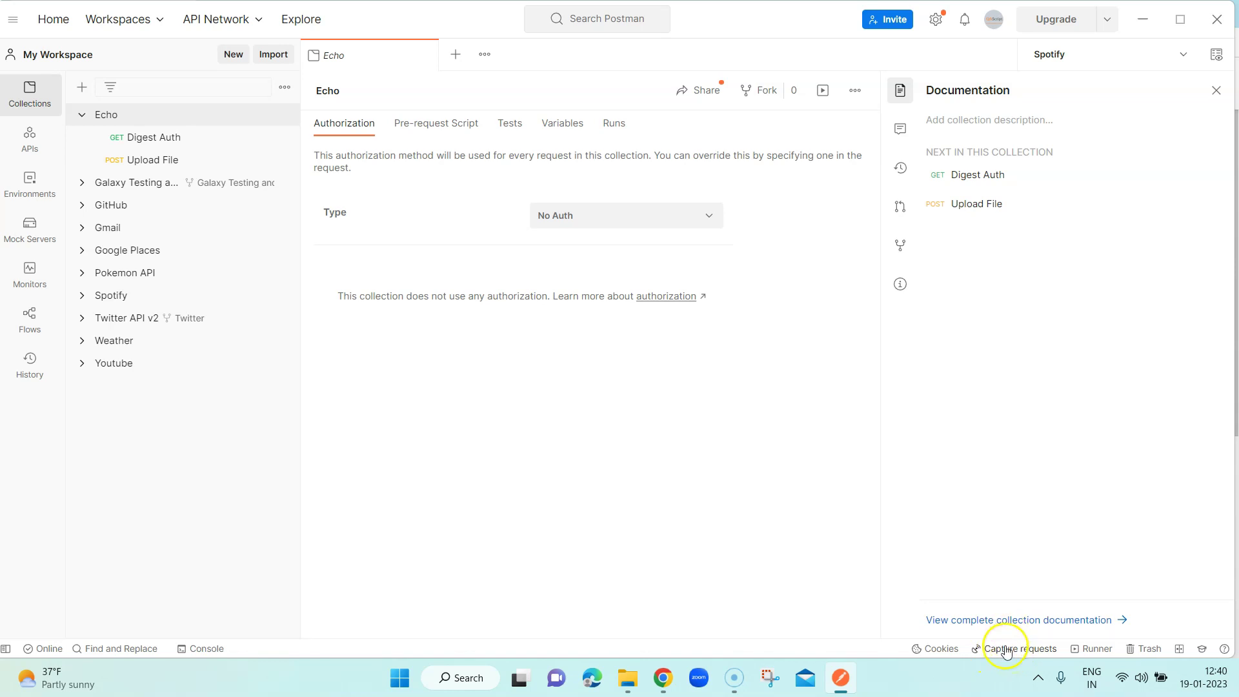
{"action": "left_click", "coordinate": [1009, 650]}
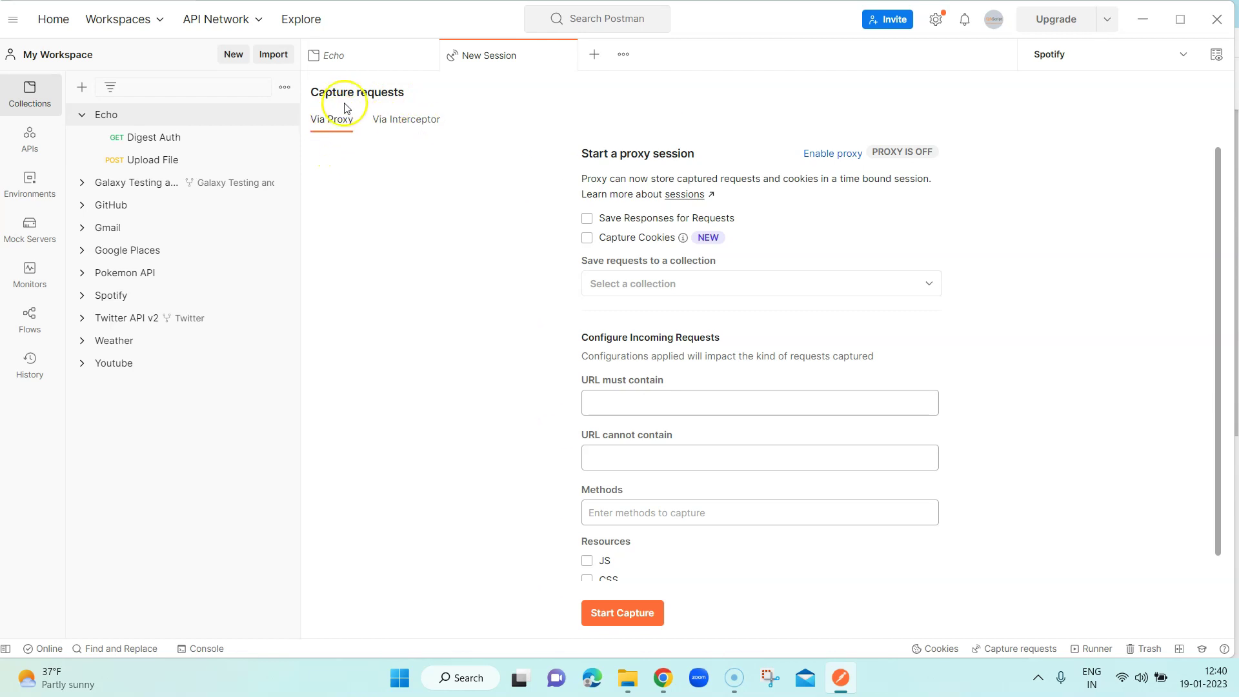
Capture via Interceptor, confirm it shows CONNECTED, and leave no collection selected.
{"action": "left_click", "coordinate": [396, 122]}
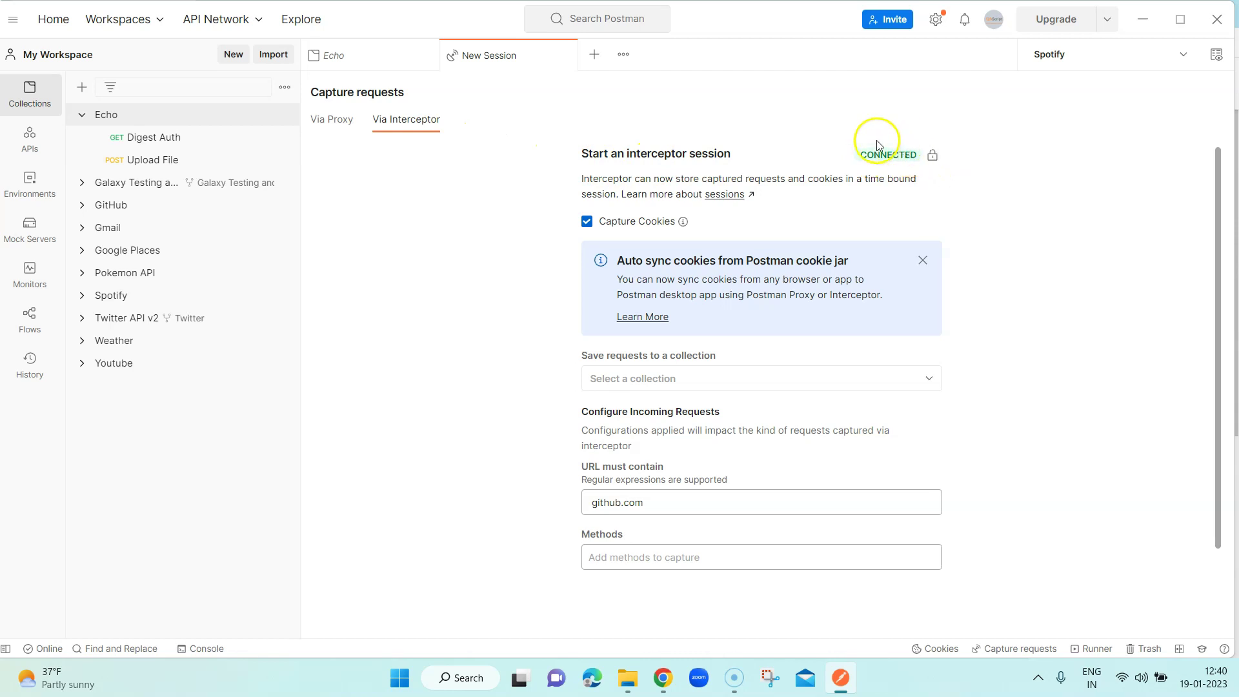
{"action": "left_click_drag", "start_coordinate": [860, 155], "coordinate": [917, 155]}
{"action": "left_click", "coordinate": [796, 378]}
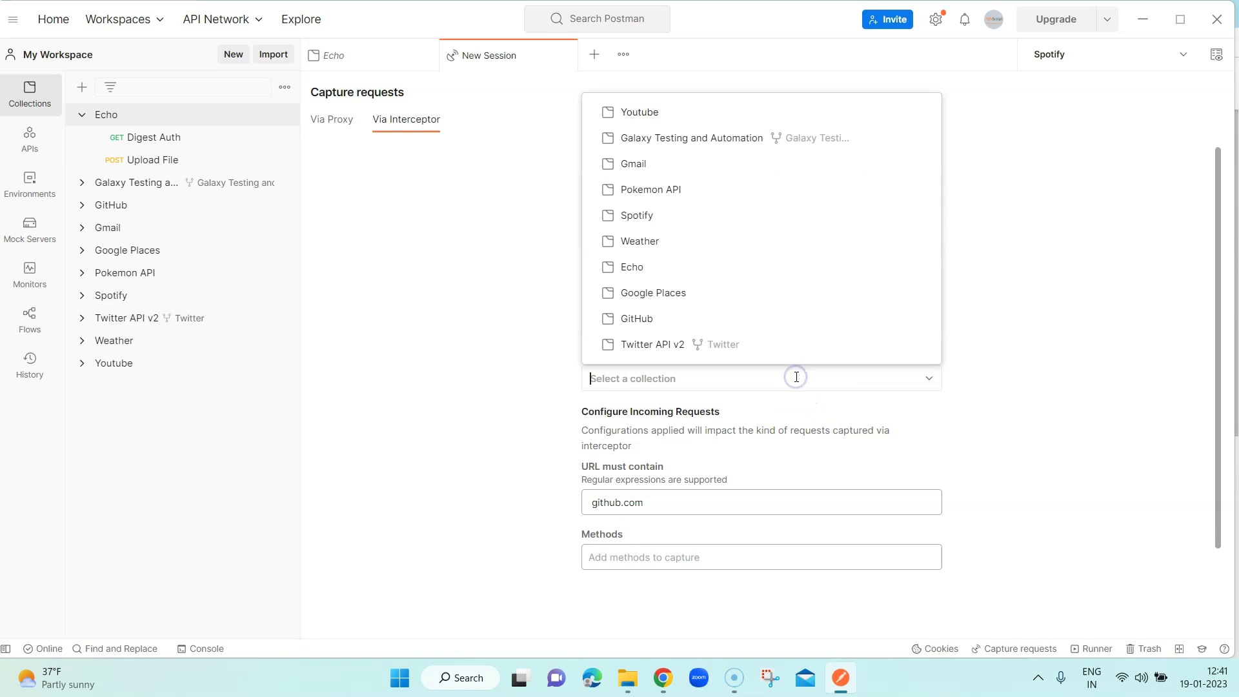
{"action": "left_click", "coordinate": [983, 379]}
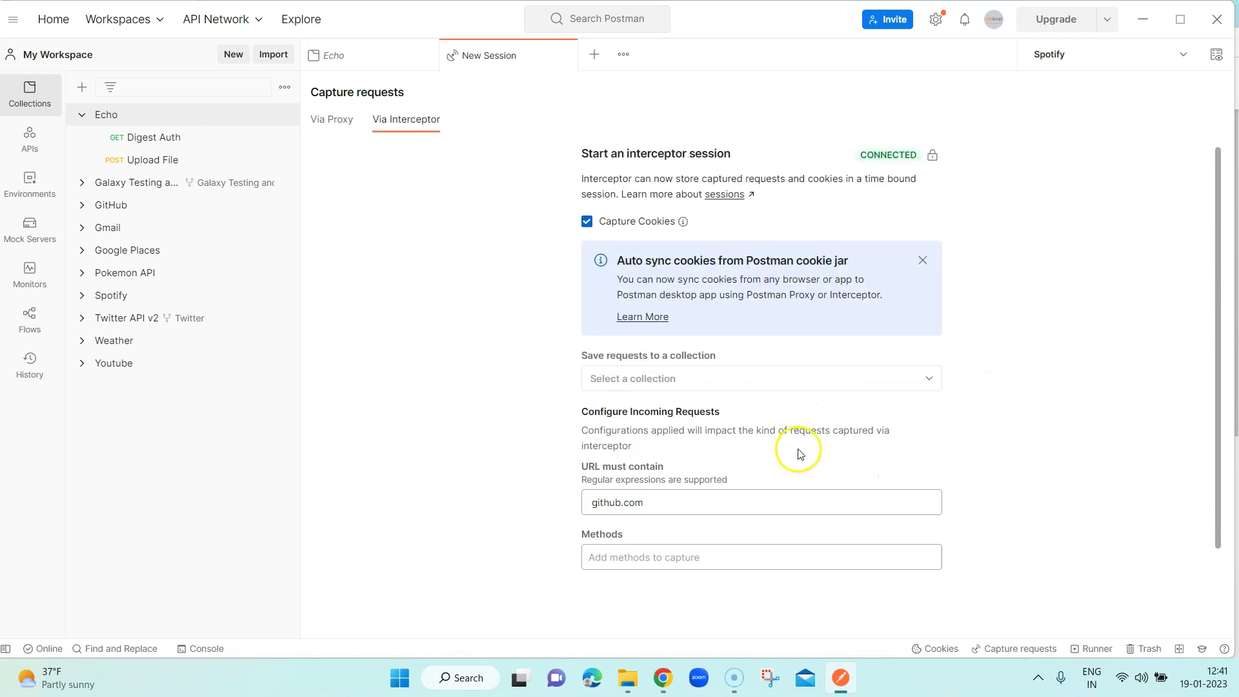
{"action": "scroll", "coordinate": [799, 449], "scroll_direction": "down", "scroll_amount": 1}
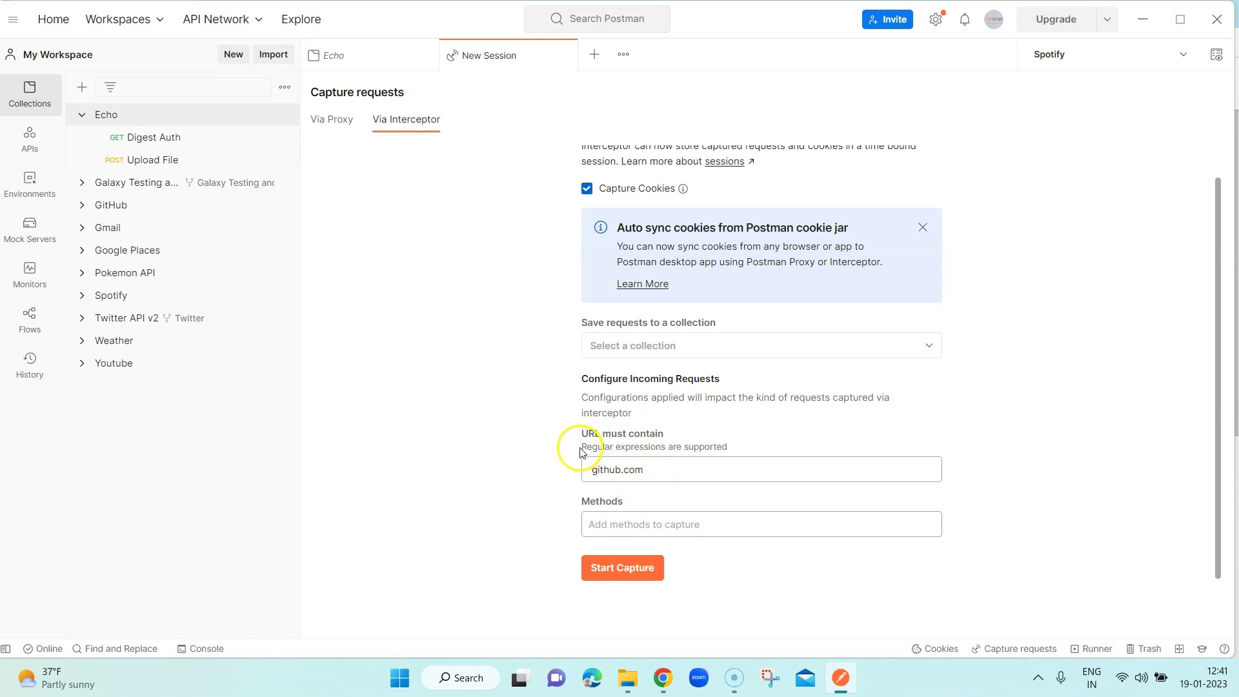
Review the regex note and github.com URL filter, then open the History panel.
{"action": "left_click_drag", "start_coordinate": [581, 447], "coordinate": [723, 448]}
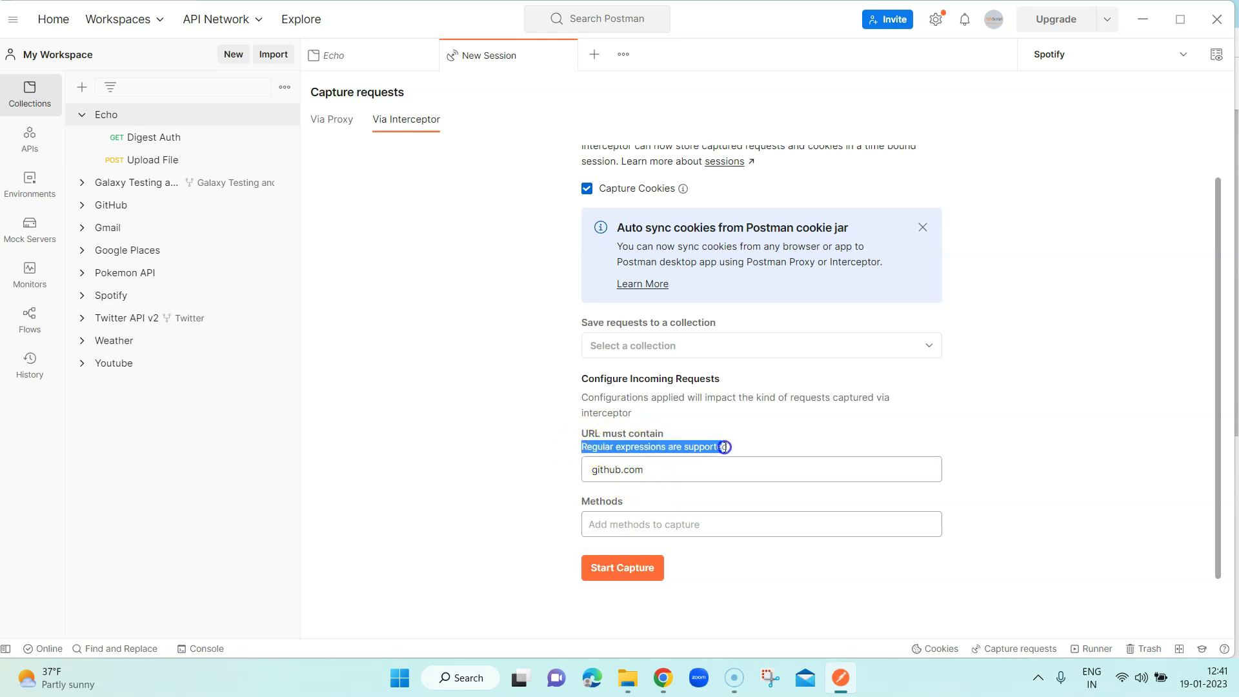
{"action": "left_click_drag", "start_coordinate": [658, 471], "coordinate": [584, 474]}
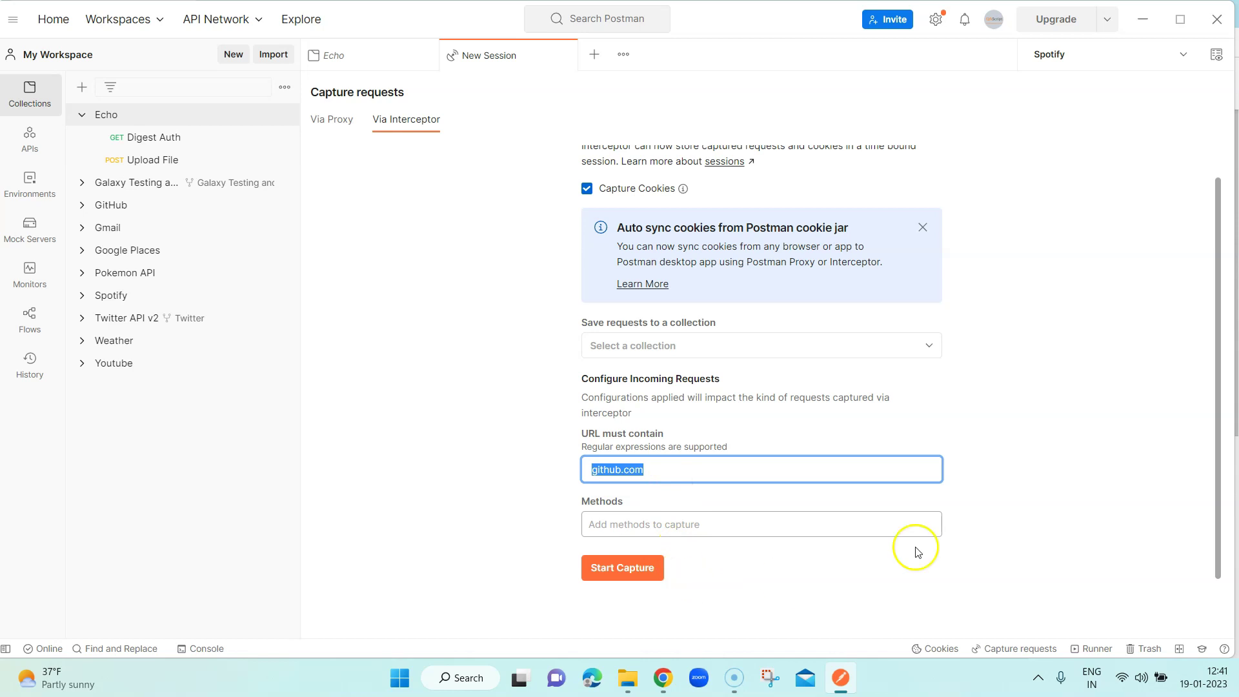
{"action": "scroll", "coordinate": [973, 531], "scroll_direction": "up", "scroll_amount": 1}
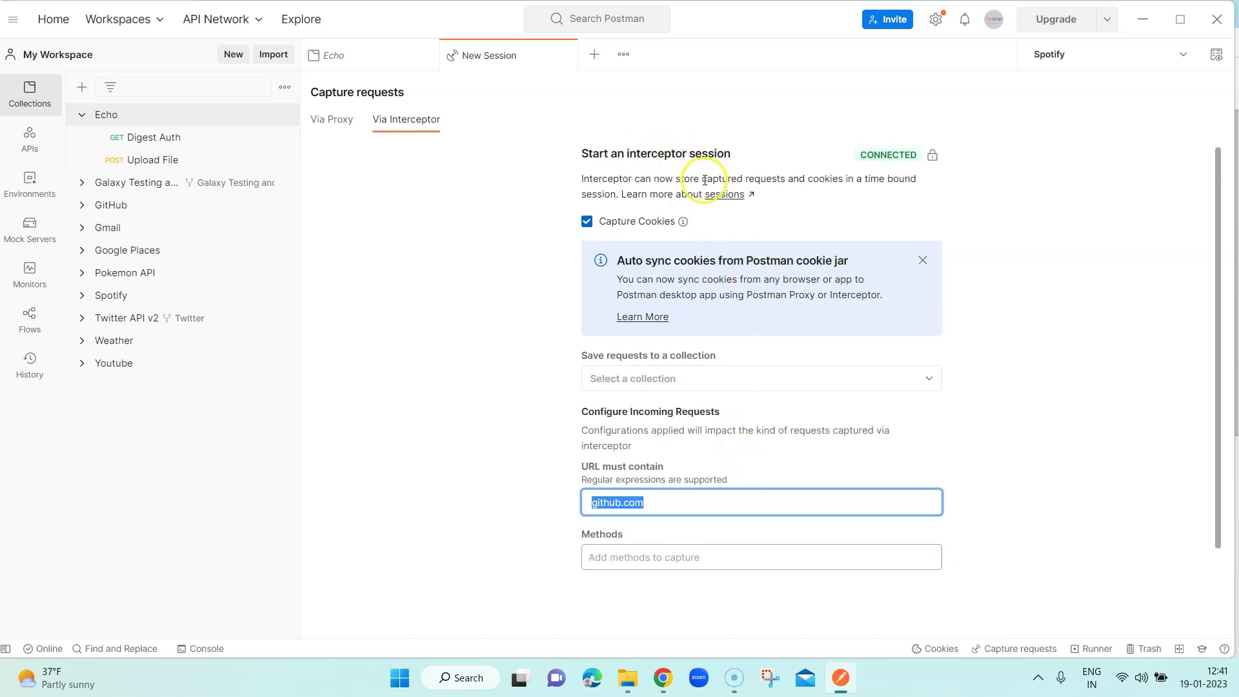
{"action": "scroll", "coordinate": [1005, 410], "scroll_direction": "down", "scroll_amount": 1}
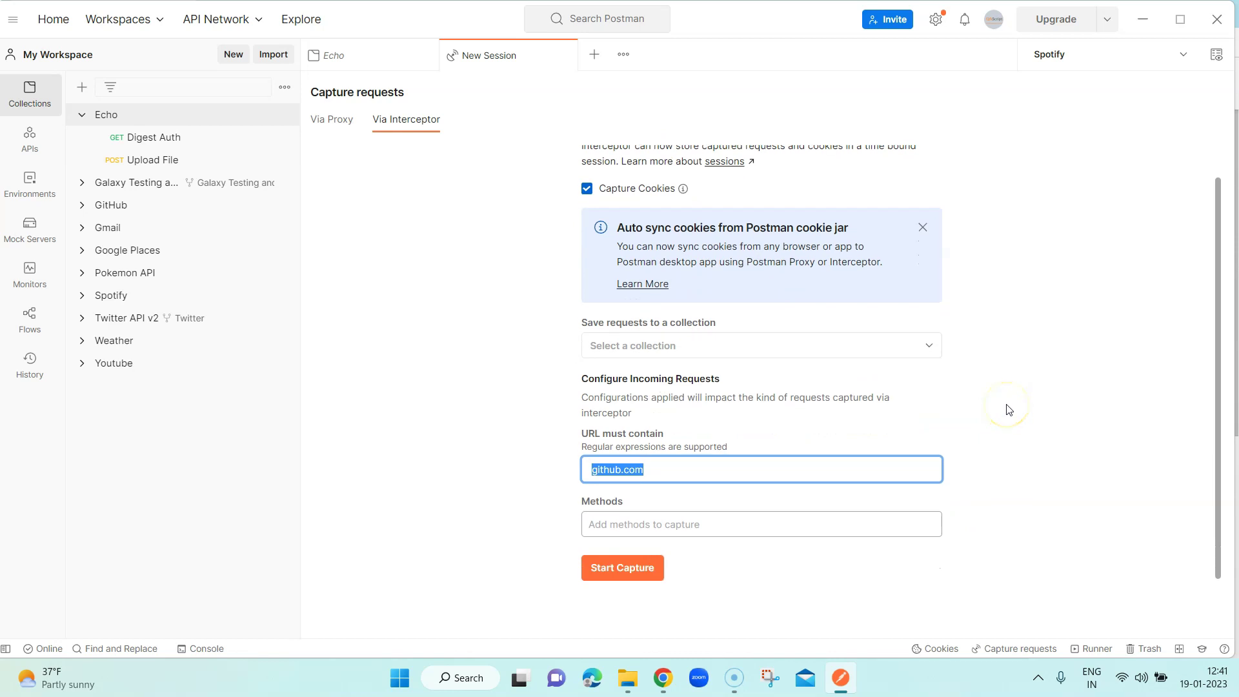
{"action": "left_click", "coordinate": [1006, 407]}
{"action": "scroll", "coordinate": [1007, 409], "scroll_direction": "up", "scroll_amount": 1}
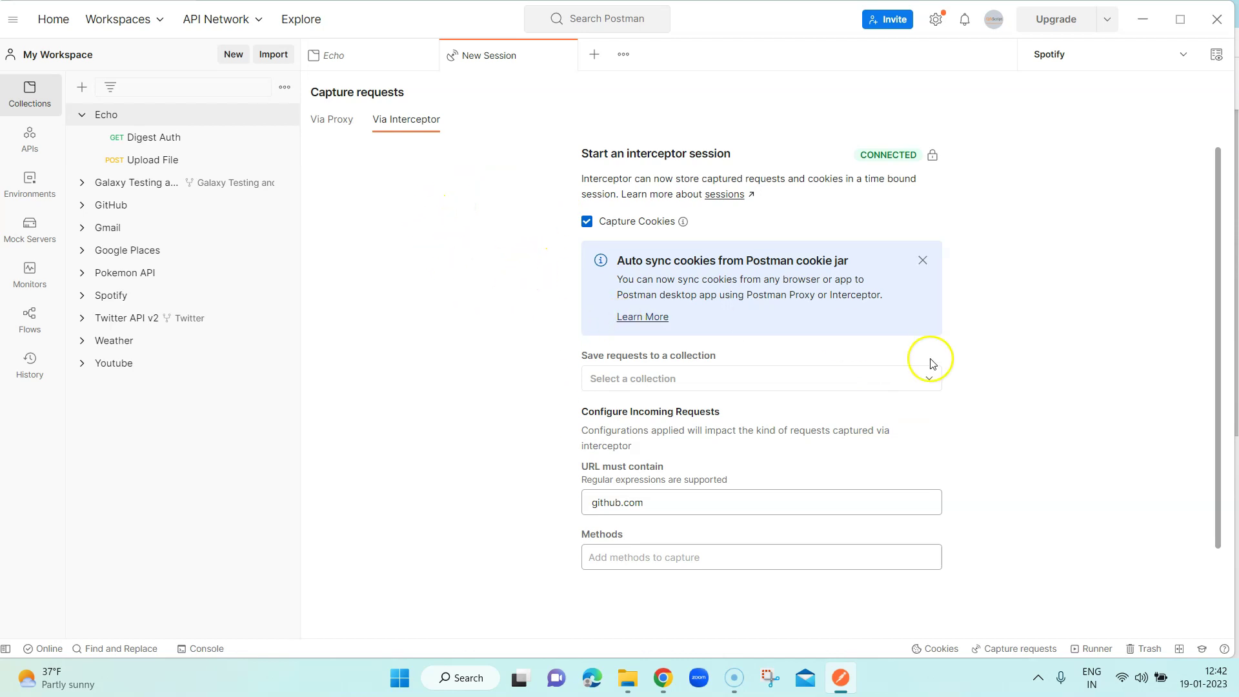
{"action": "scroll", "coordinate": [960, 359], "scroll_direction": "down", "scroll_amount": 1}
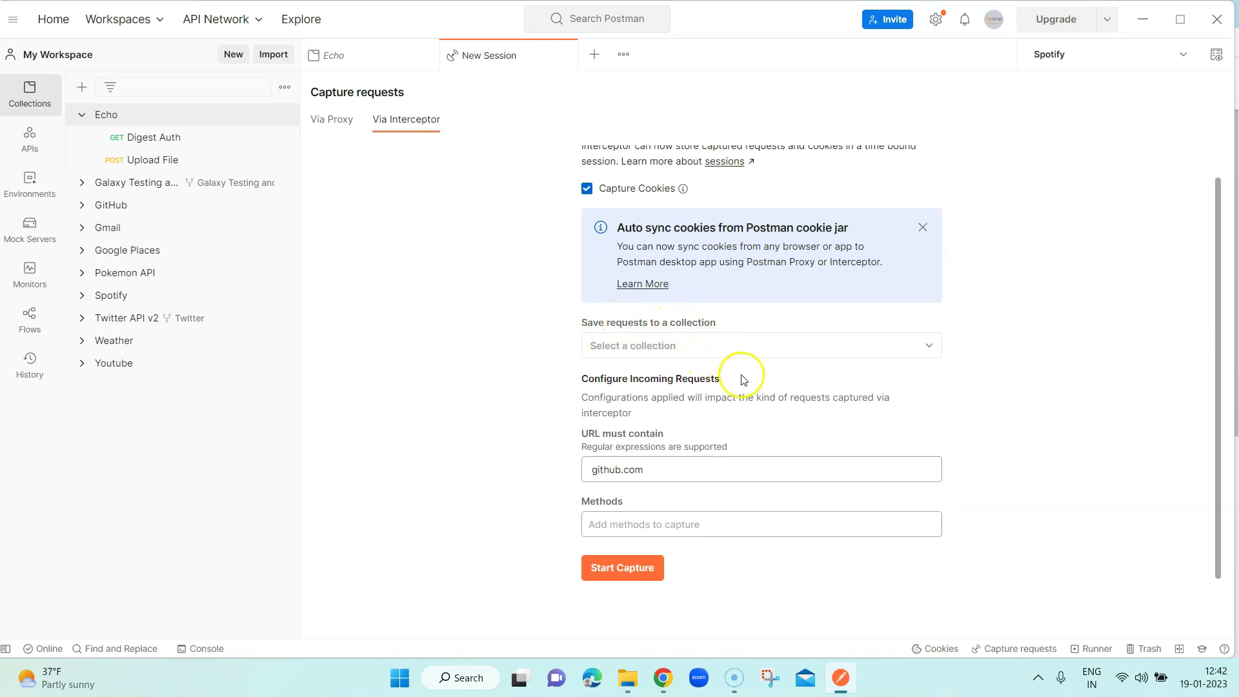
{"action": "left_click", "coordinate": [30, 365]}
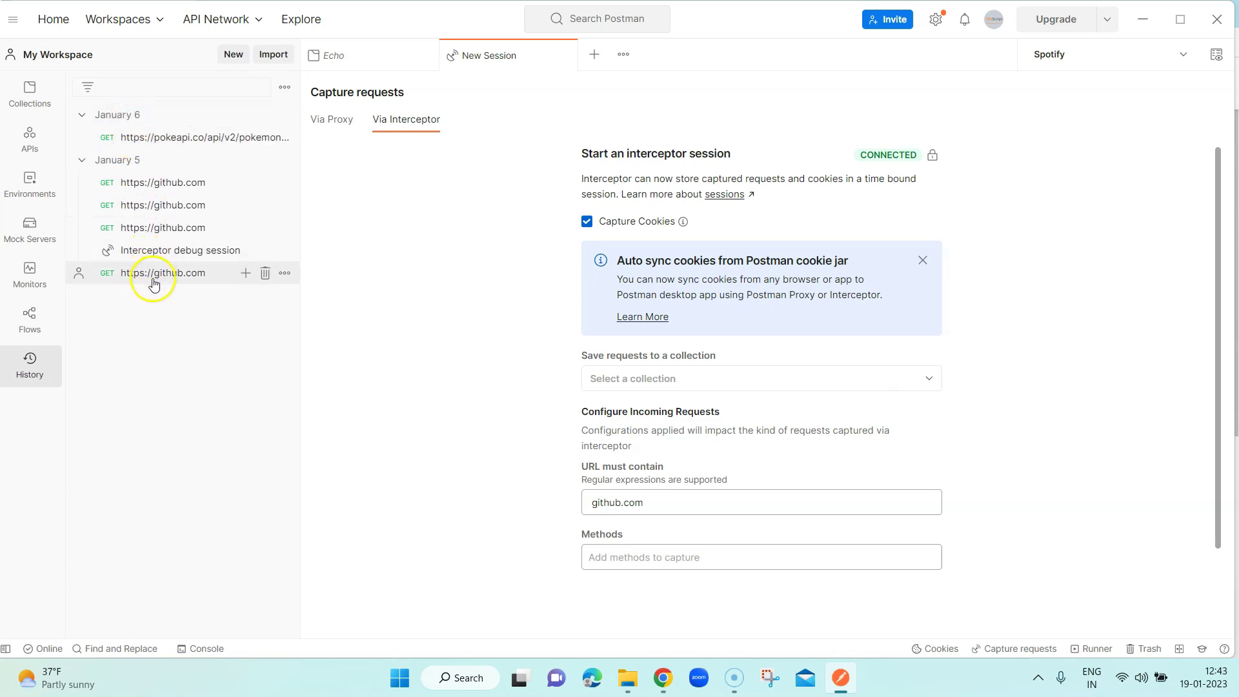
Clear all request history and verify the URL filter still reads github.com.
{"action": "left_click", "coordinate": [288, 92]}
{"action": "left_click", "coordinate": [313, 120]}
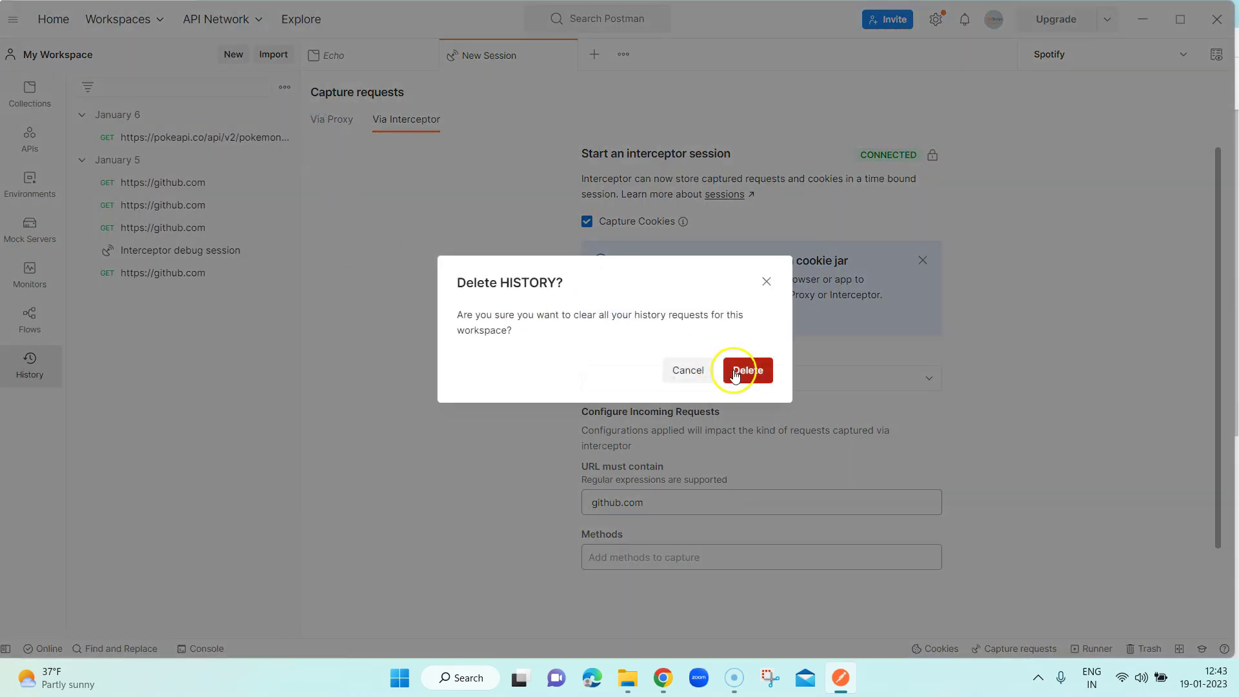
{"action": "left_click", "coordinate": [747, 370]}
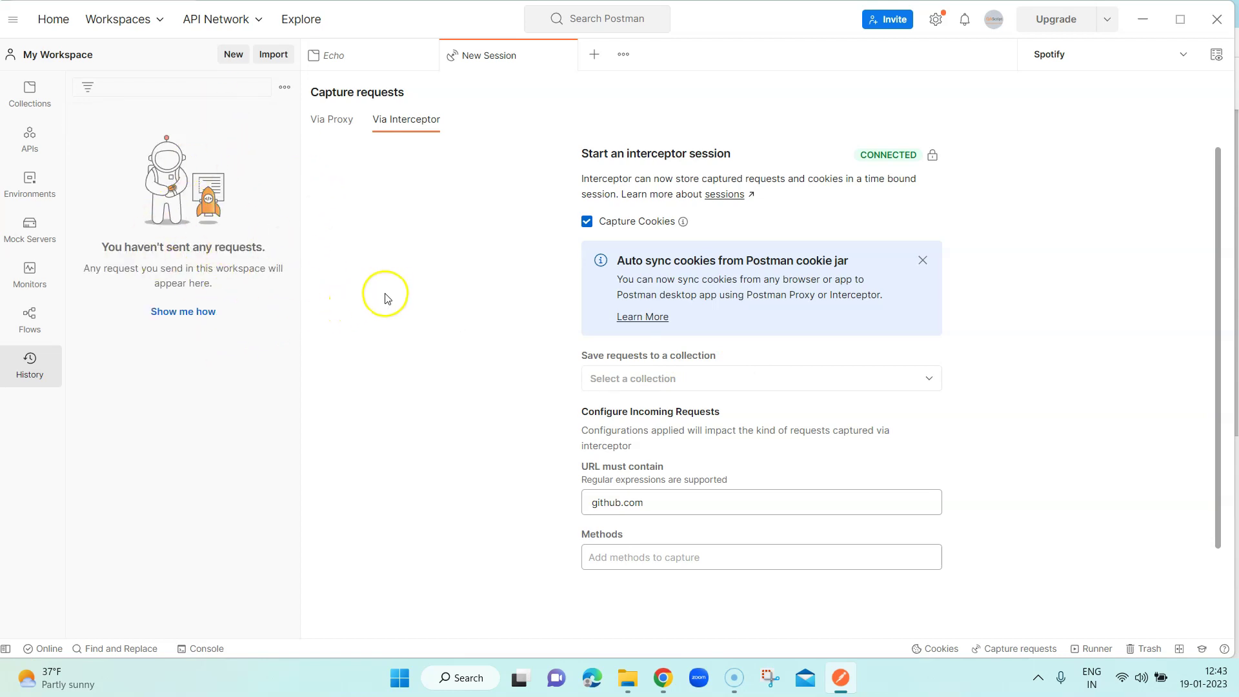
{"action": "scroll", "coordinate": [1073, 340], "scroll_direction": "down", "scroll_amount": 1}
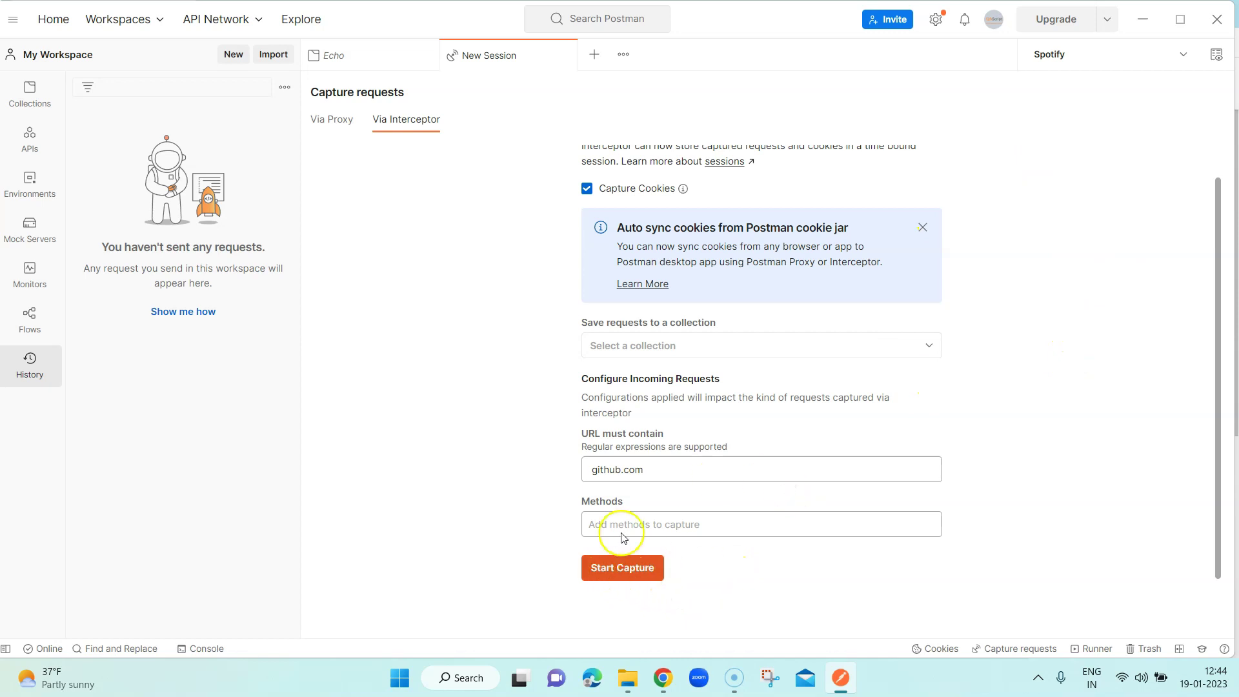
{"action": "left_click_drag", "start_coordinate": [593, 471], "coordinate": [653, 470]}
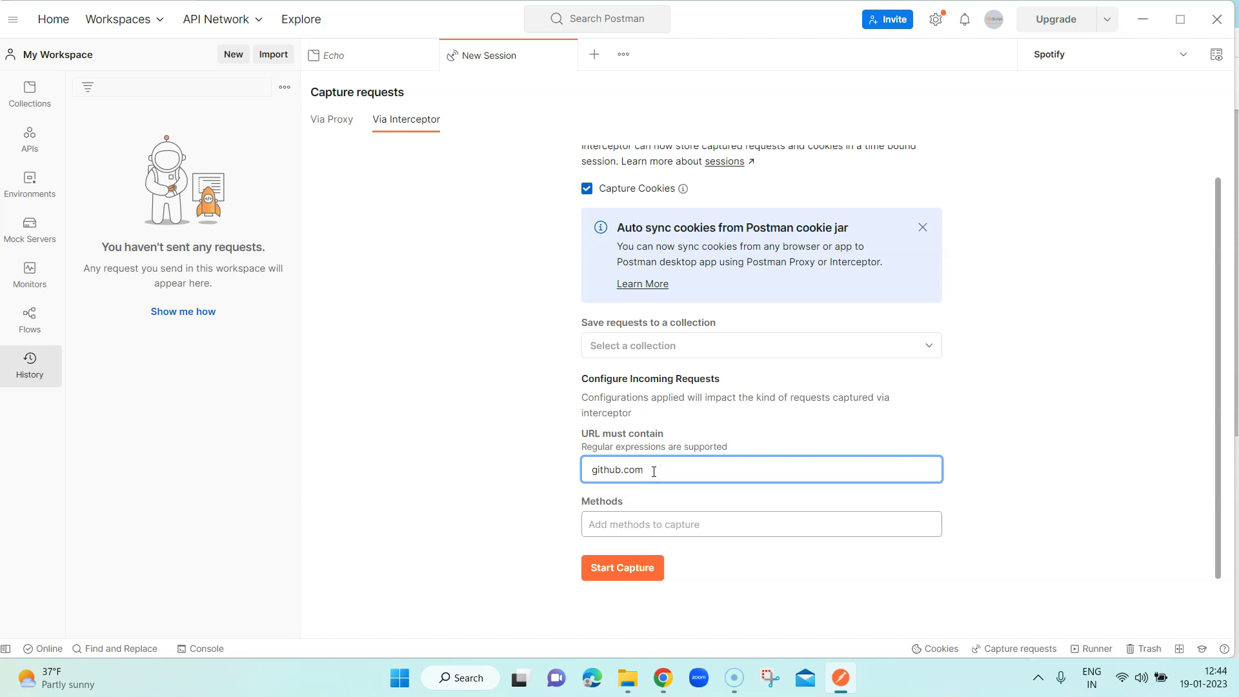
{"action": "scroll", "coordinate": [822, 469], "scroll_direction": "up", "scroll_amount": 1}
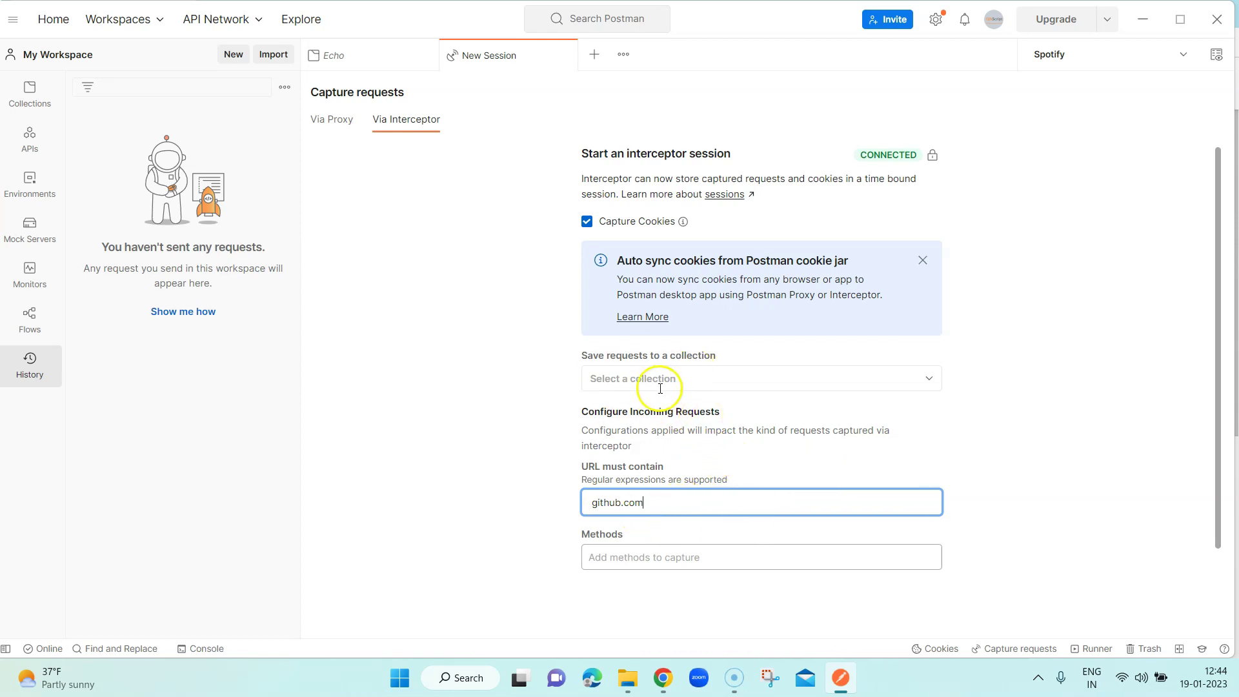
{"action": "scroll", "coordinate": [775, 544], "scroll_direction": "down", "scroll_amount": 1}
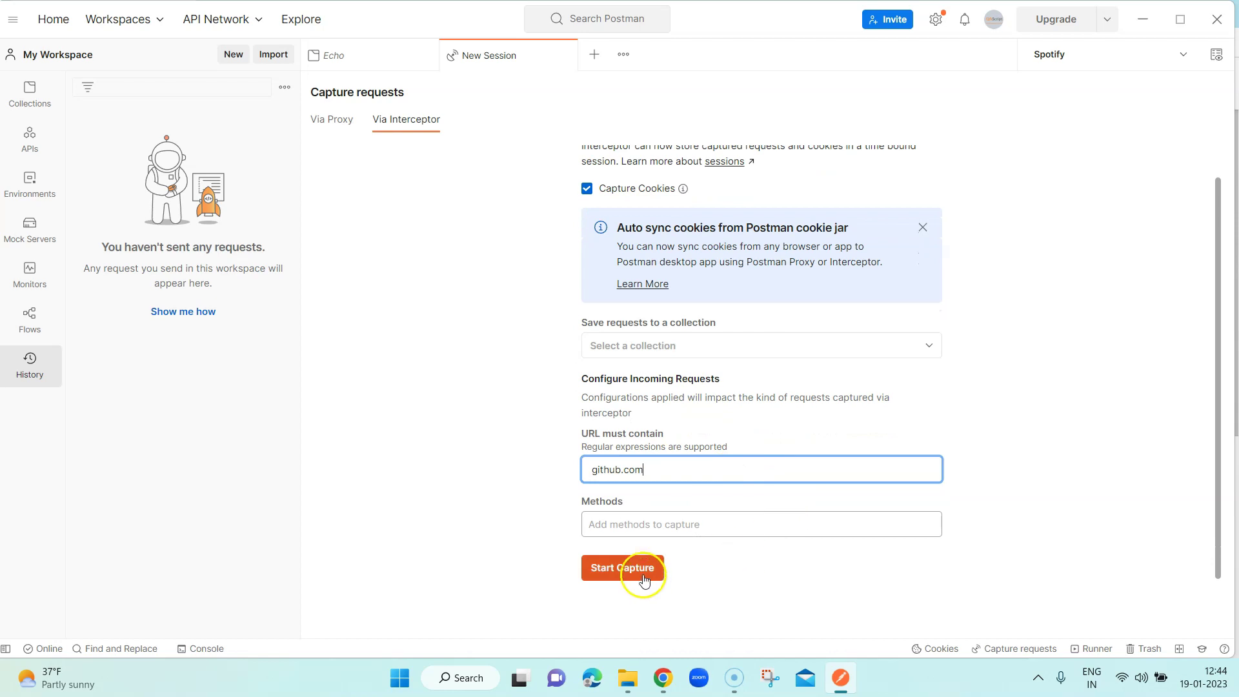
Start the capture and review its Custom URL filter, methods list and cookies view.
{"action": "left_click", "coordinate": [623, 567]}
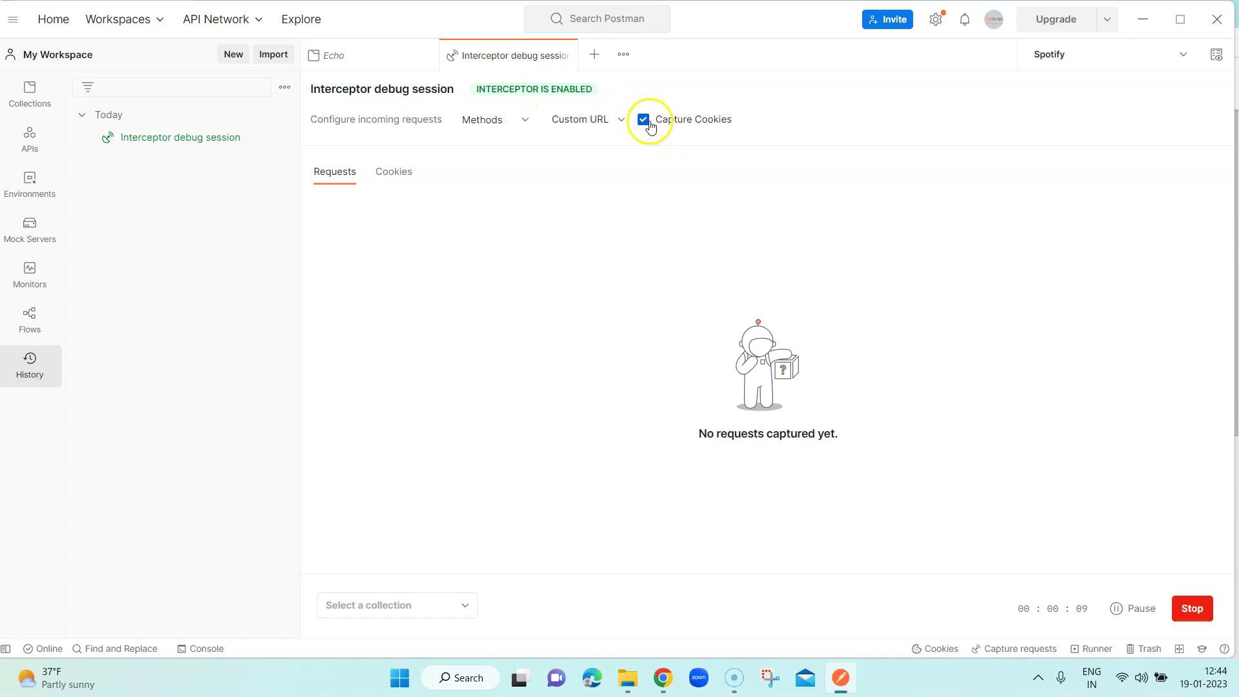
{"action": "left_click", "coordinate": [596, 120]}
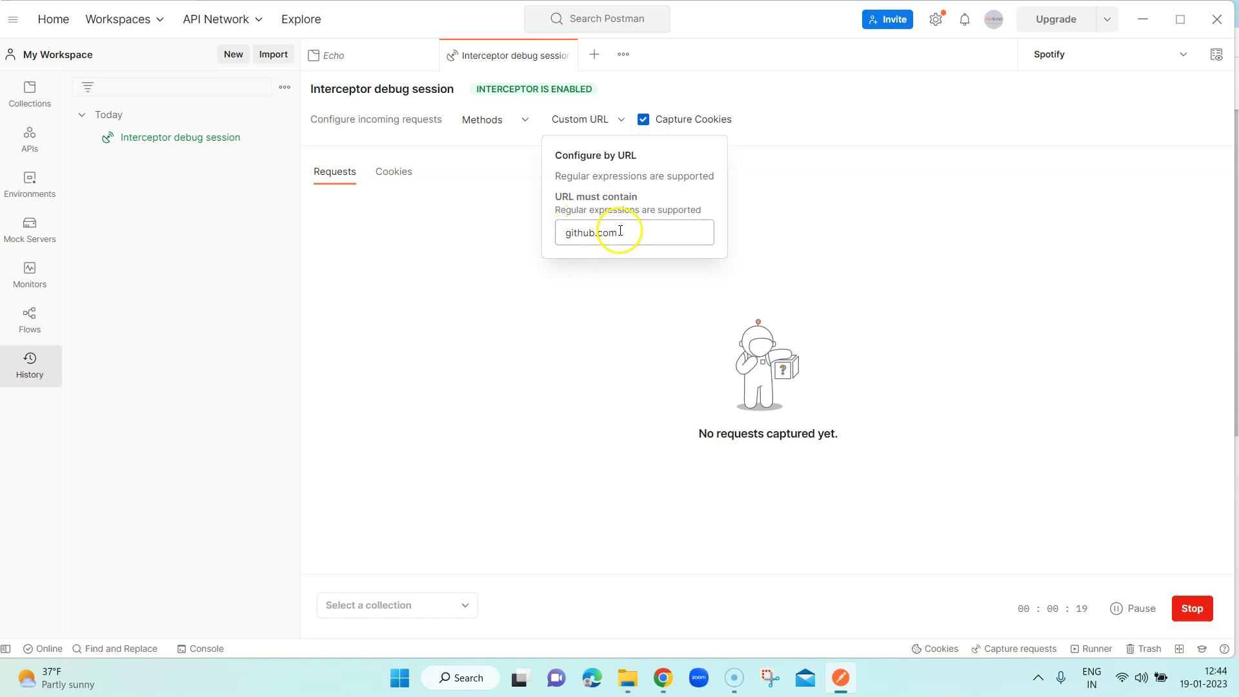
{"action": "left_click", "coordinate": [489, 119]}
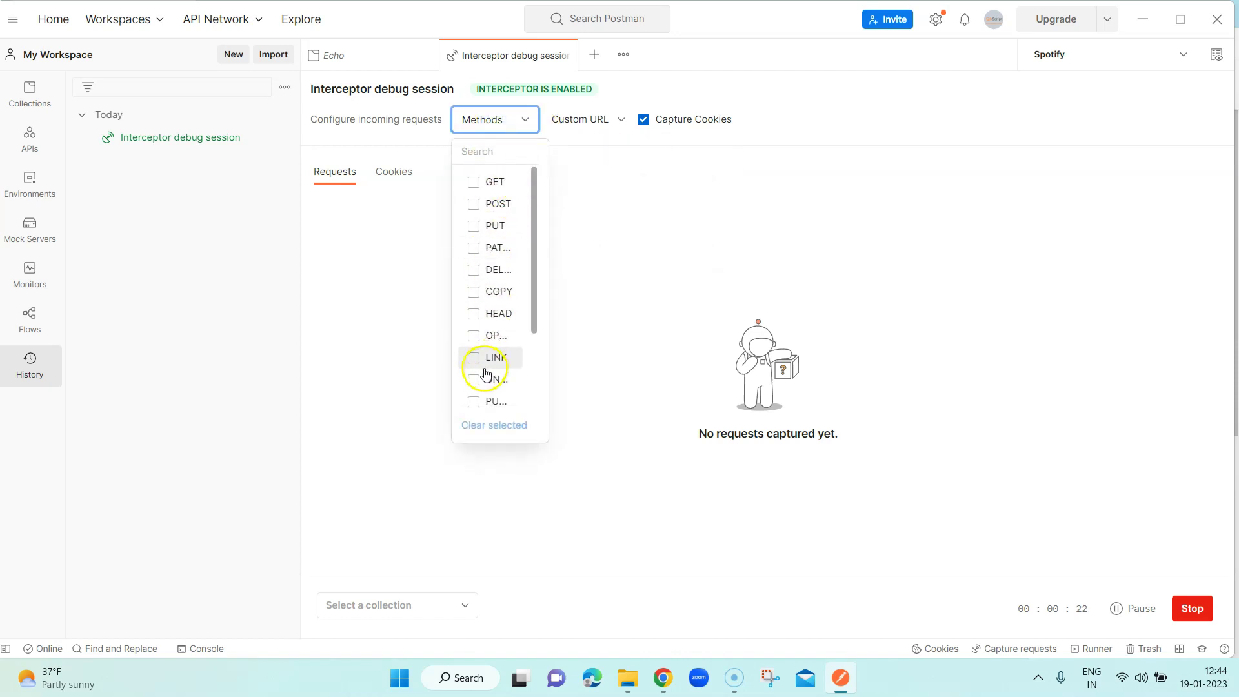
{"action": "scroll", "coordinate": [492, 323], "scroll_direction": "down", "scroll_amount": 3}
{"action": "scroll", "coordinate": [493, 291], "scroll_direction": "up", "scroll_amount": 3}
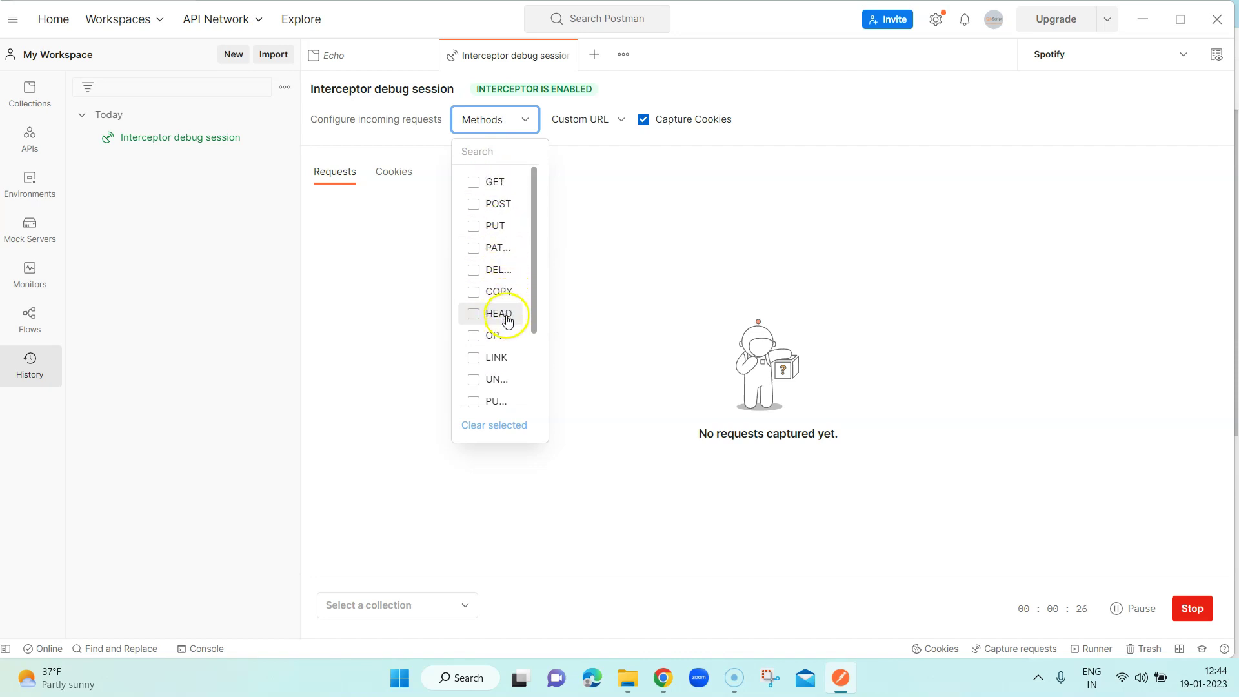
{"action": "left_click", "coordinate": [585, 284]}
{"action": "left_click", "coordinate": [393, 171]}
Switch between the session's captured requests and cookies views.
{"action": "left_click", "coordinate": [339, 175]}
{"action": "left_click", "coordinate": [394, 172]}
{"action": "left_click", "coordinate": [347, 179]}
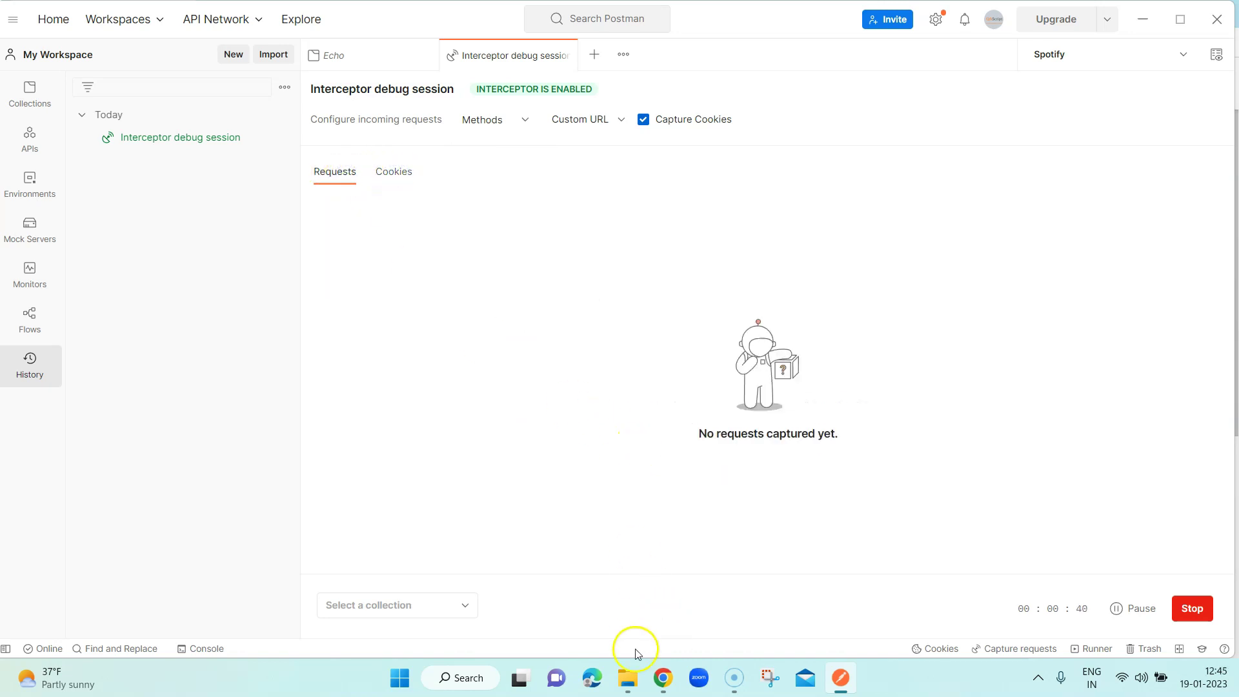
Load github.com in a new Chrome tab and return to Postman's captured requests.
{"action": "mouse_move", "coordinate": [663, 678]}
{"action": "left_click", "coordinate": [745, 595]}
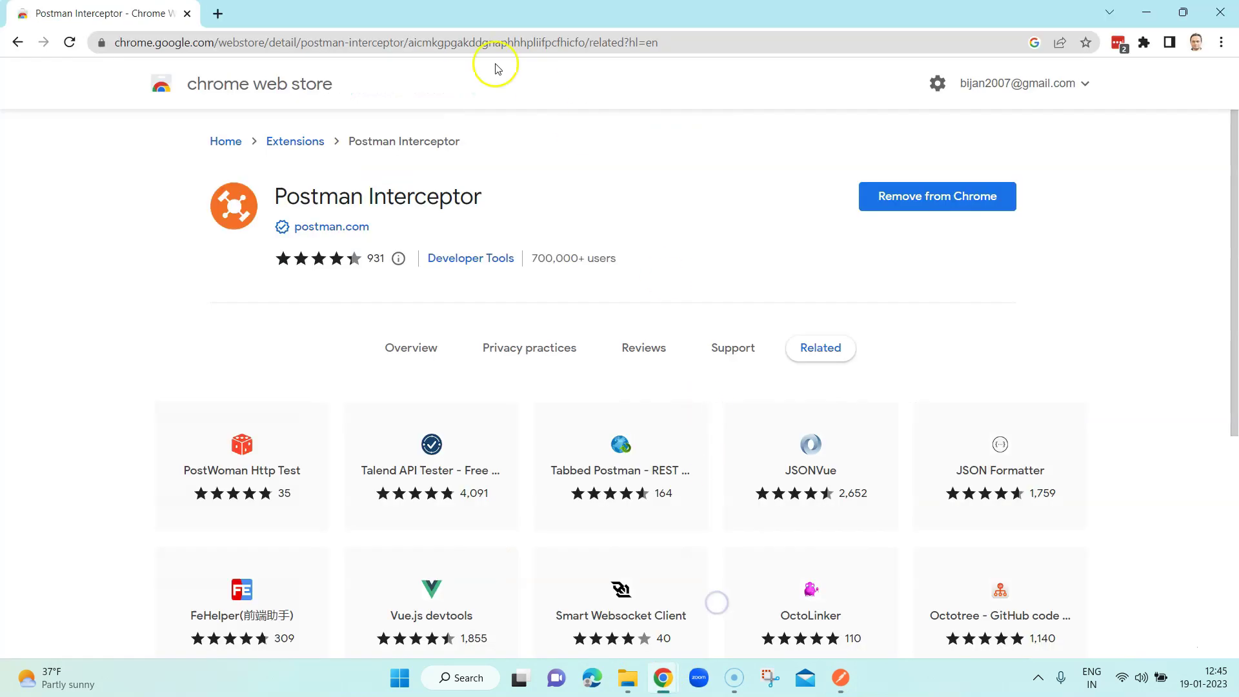
{"action": "left_click", "coordinate": [218, 13]}
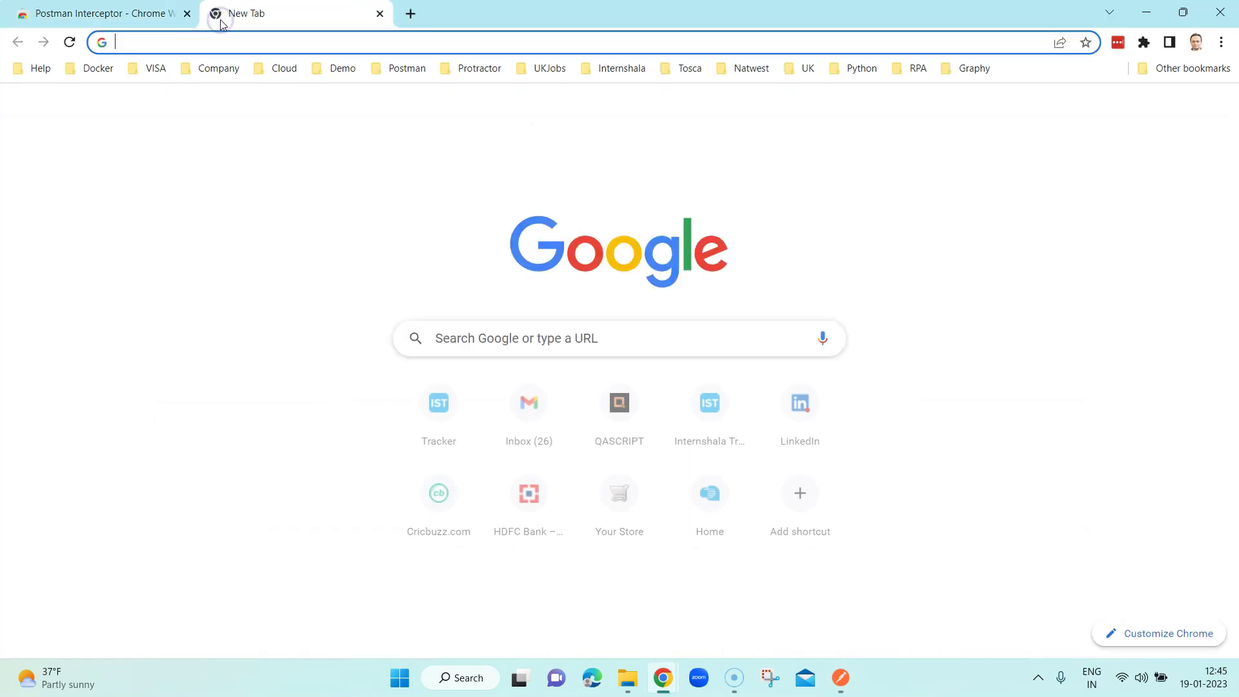
{"action": "type", "text": "github"}
{"action": "key", "text": "Return"}
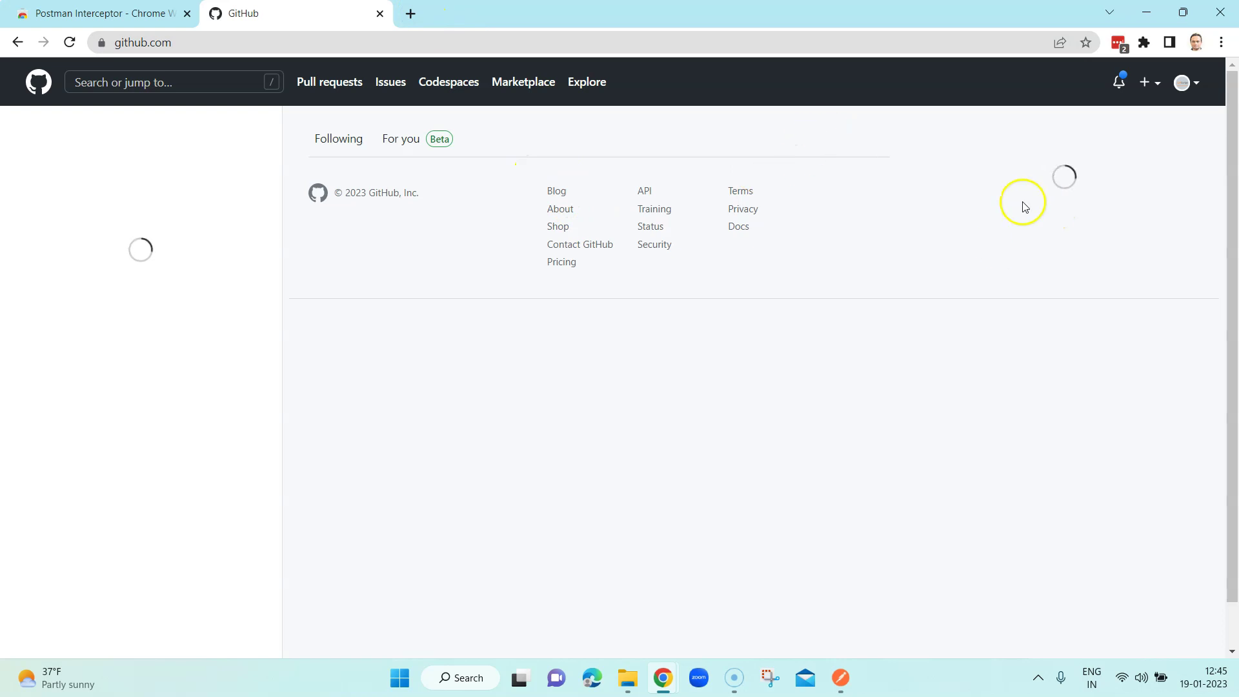
{"action": "left_click", "coordinate": [841, 678]}
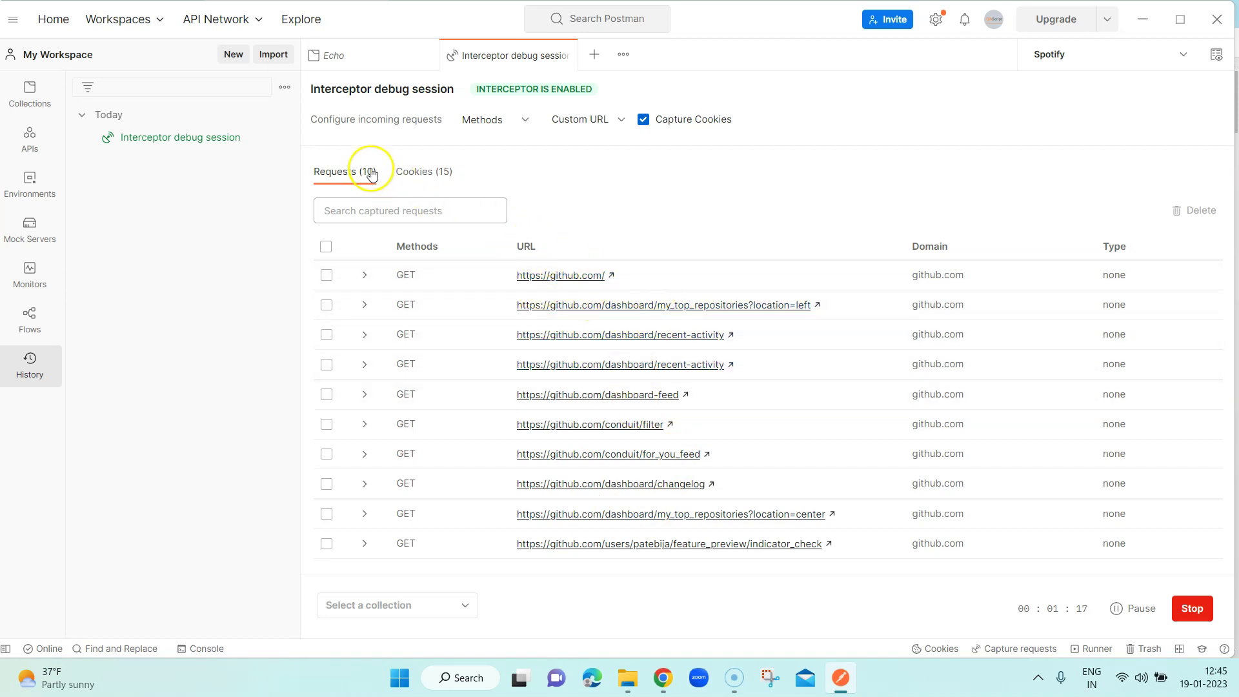
{"action": "left_click", "coordinate": [424, 171]}
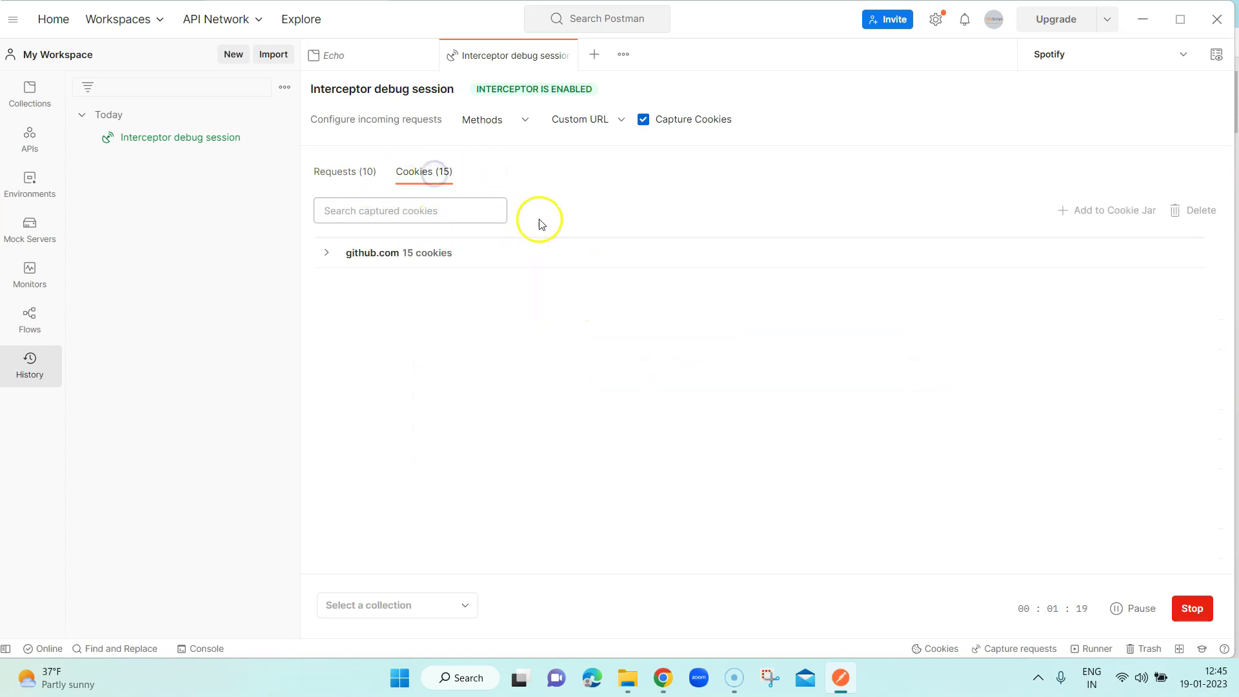
{"action": "left_click", "coordinate": [326, 253]}
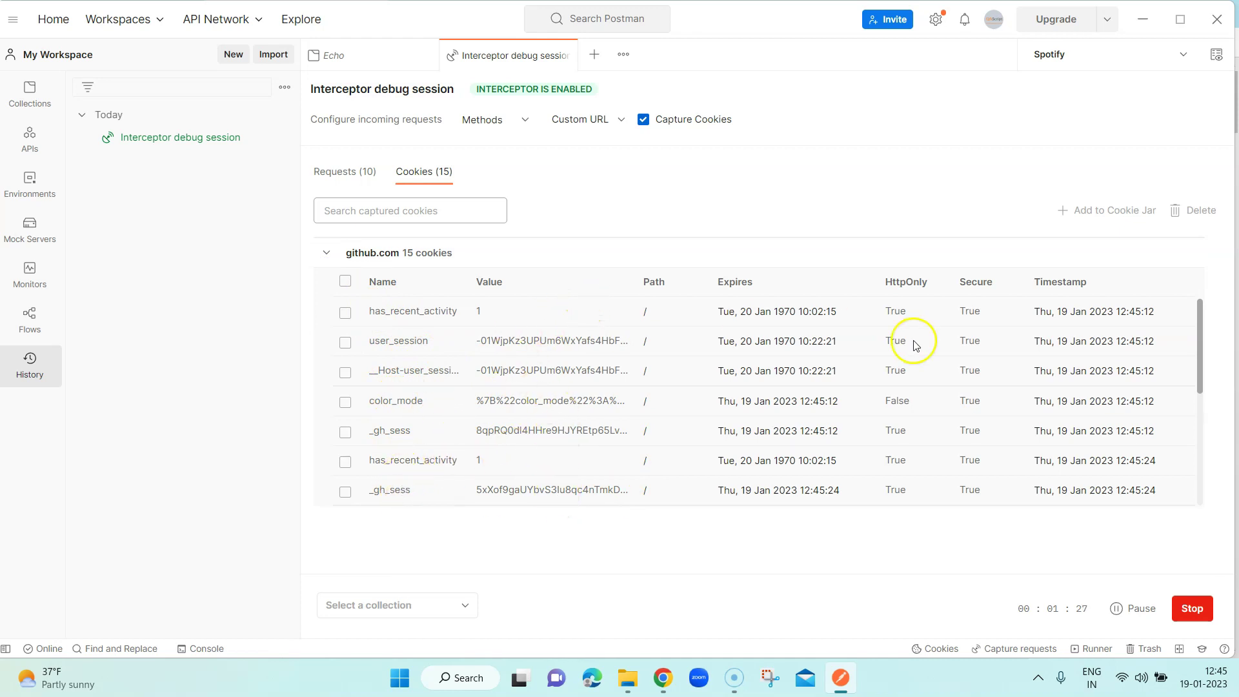
{"action": "scroll", "coordinate": [918, 346], "scroll_direction": "down", "scroll_amount": 5}
{"action": "scroll", "coordinate": [919, 345], "scroll_direction": "up", "scroll_amount": 5}
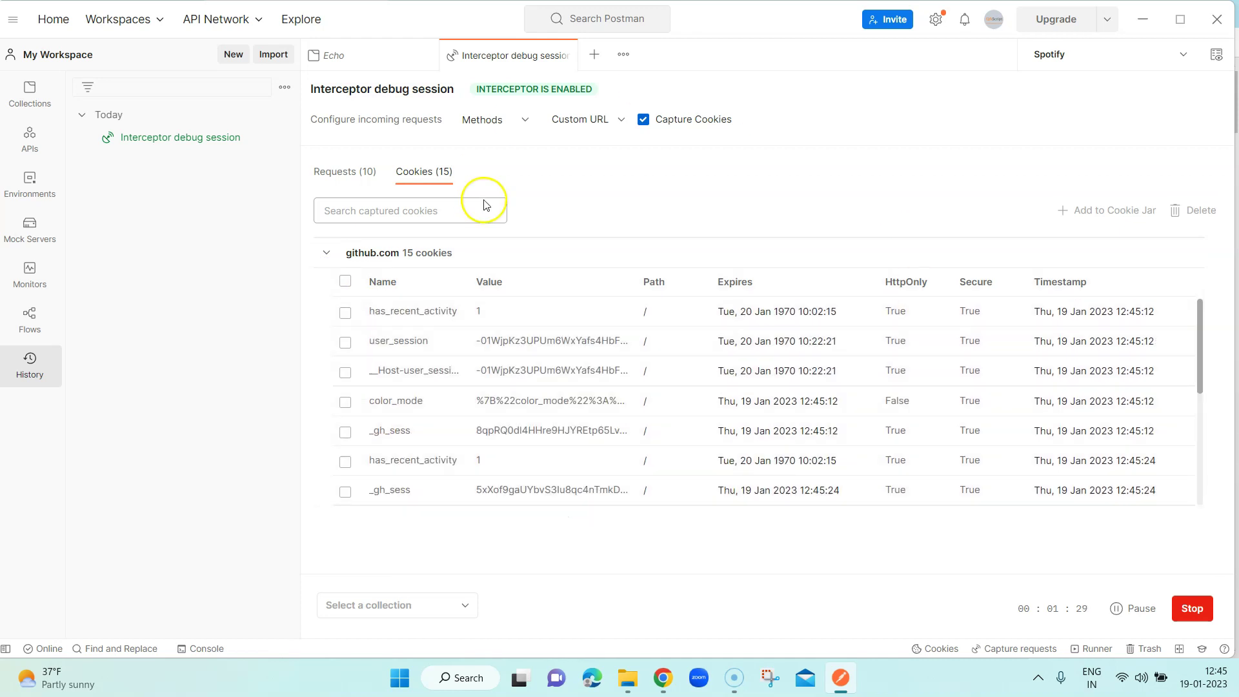
{"action": "left_click", "coordinate": [345, 171]}
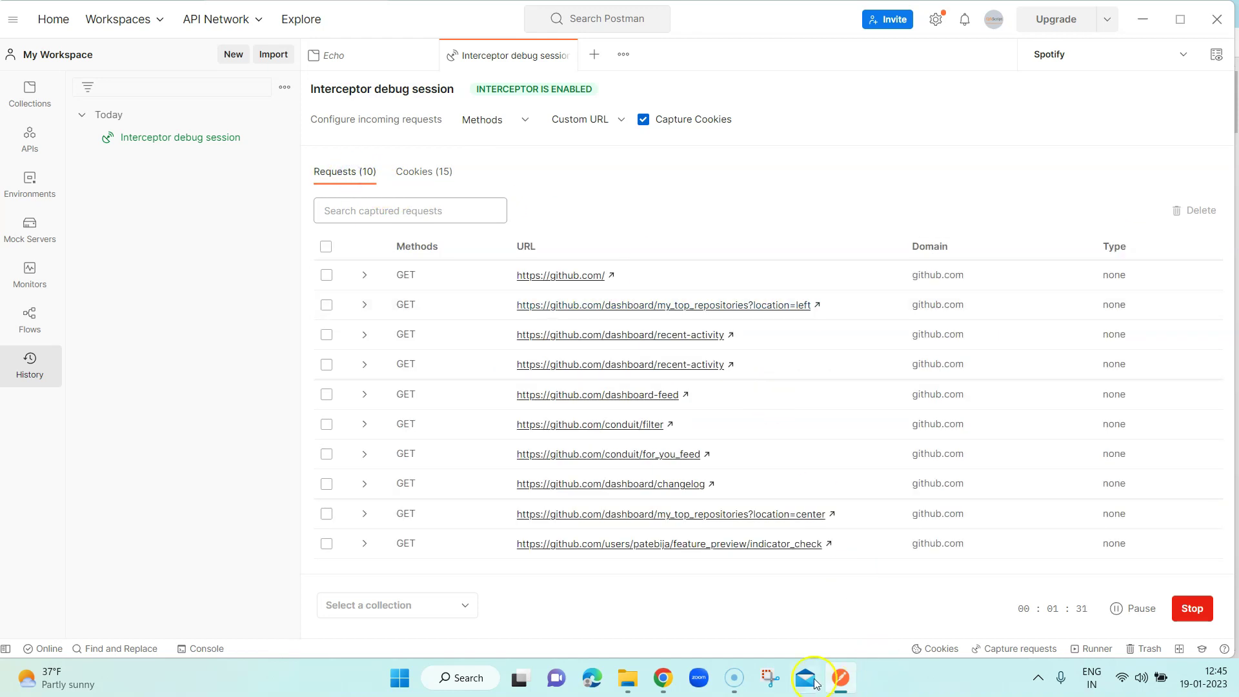
Load Google in a new Chrome tab, switch to the GitHub tab, then return to Postman.
{"action": "left_click", "coordinate": [662, 677]}
{"action": "left_click", "coordinate": [736, 591]}
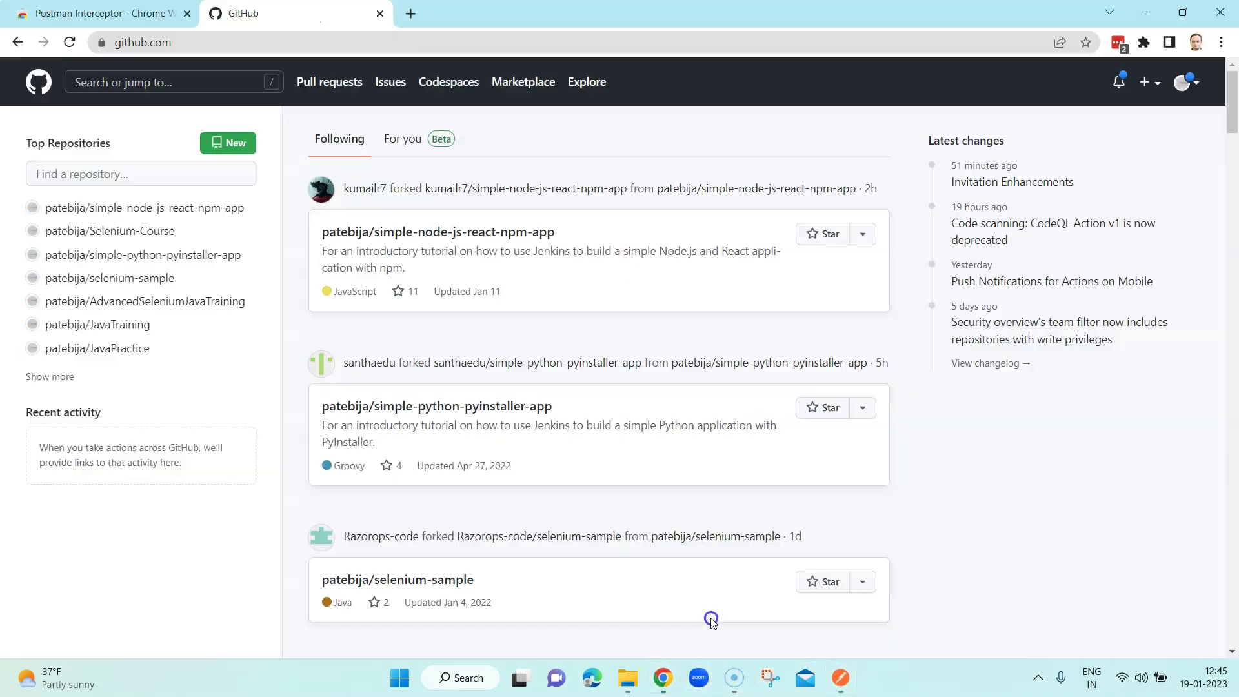
{"action": "left_click", "coordinate": [412, 17]}
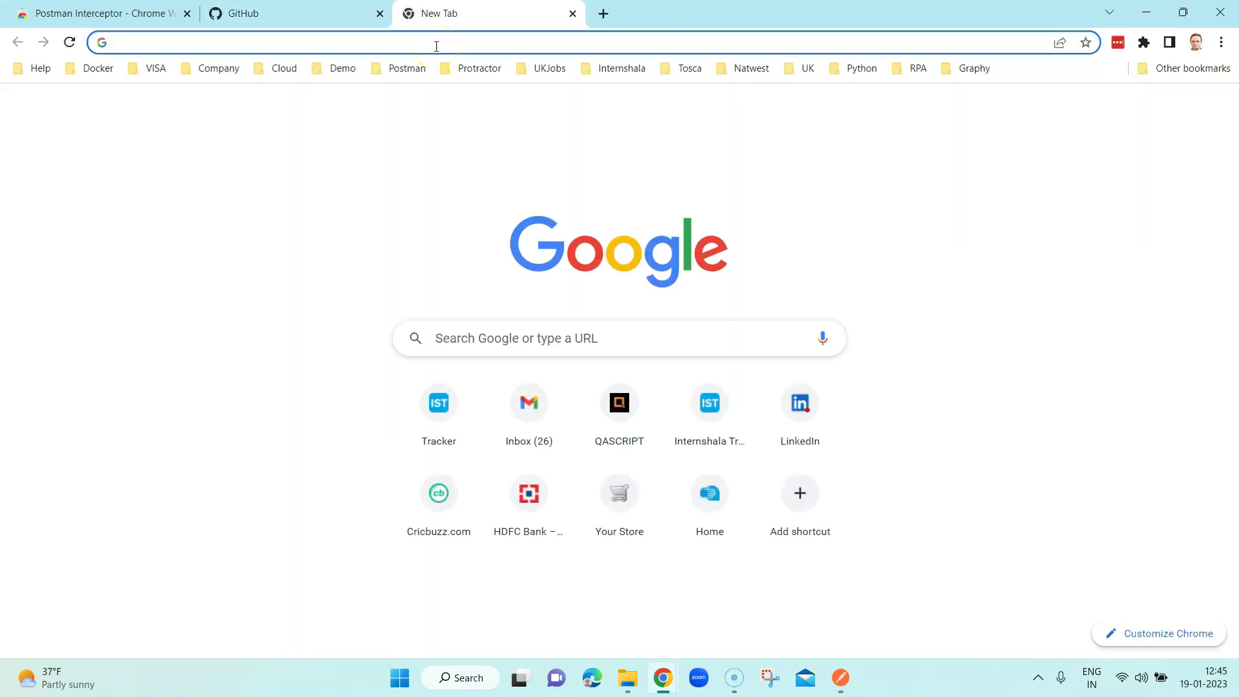
{"action": "type", "text": "go"}
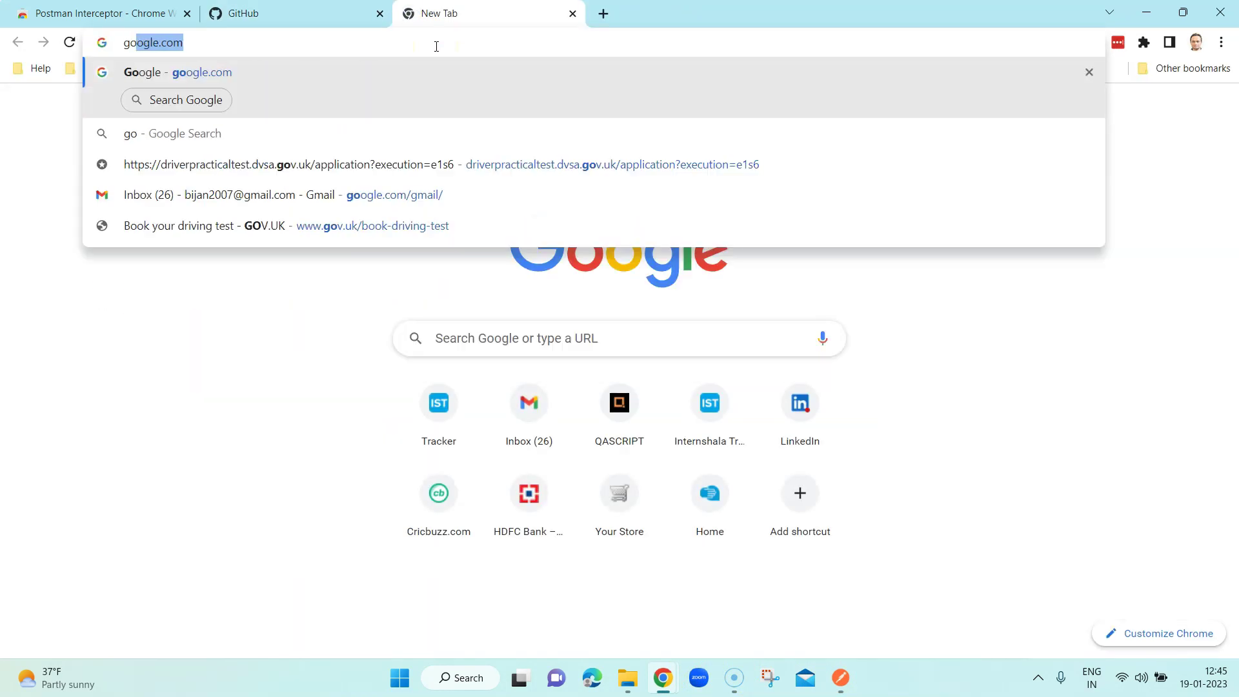
{"action": "type", "text": "o"}
{"action": "key", "text": "Return"}
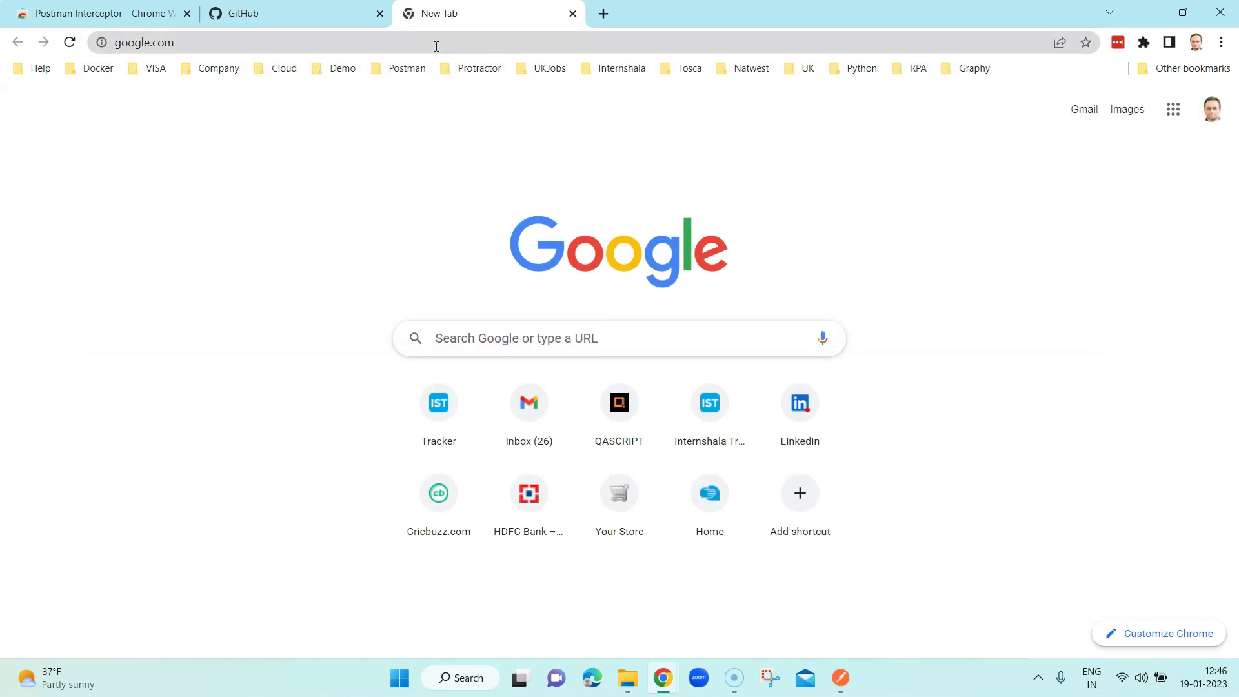
{"action": "left_click", "coordinate": [340, 14]}
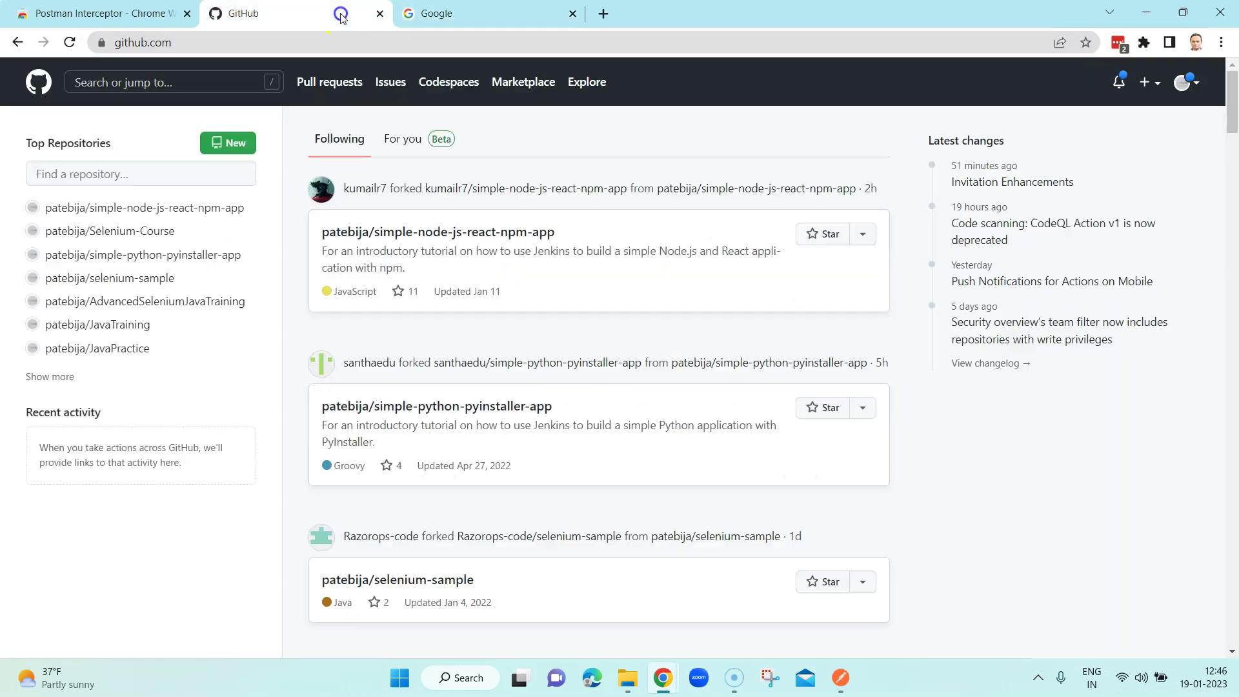
{"action": "left_click", "coordinate": [841, 678]}
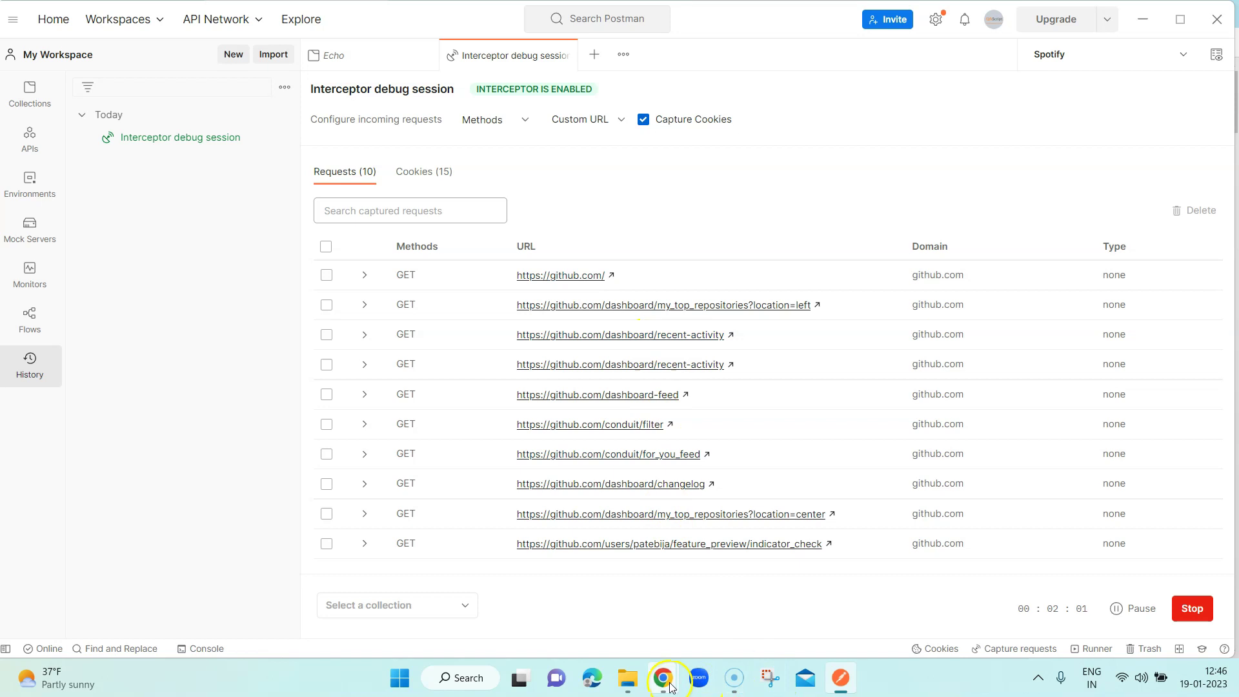
Bring the GitHub dashboard window in Chrome to the front.
{"action": "mouse_move", "coordinate": [662, 678]}
{"action": "left_click", "coordinate": [748, 595]}
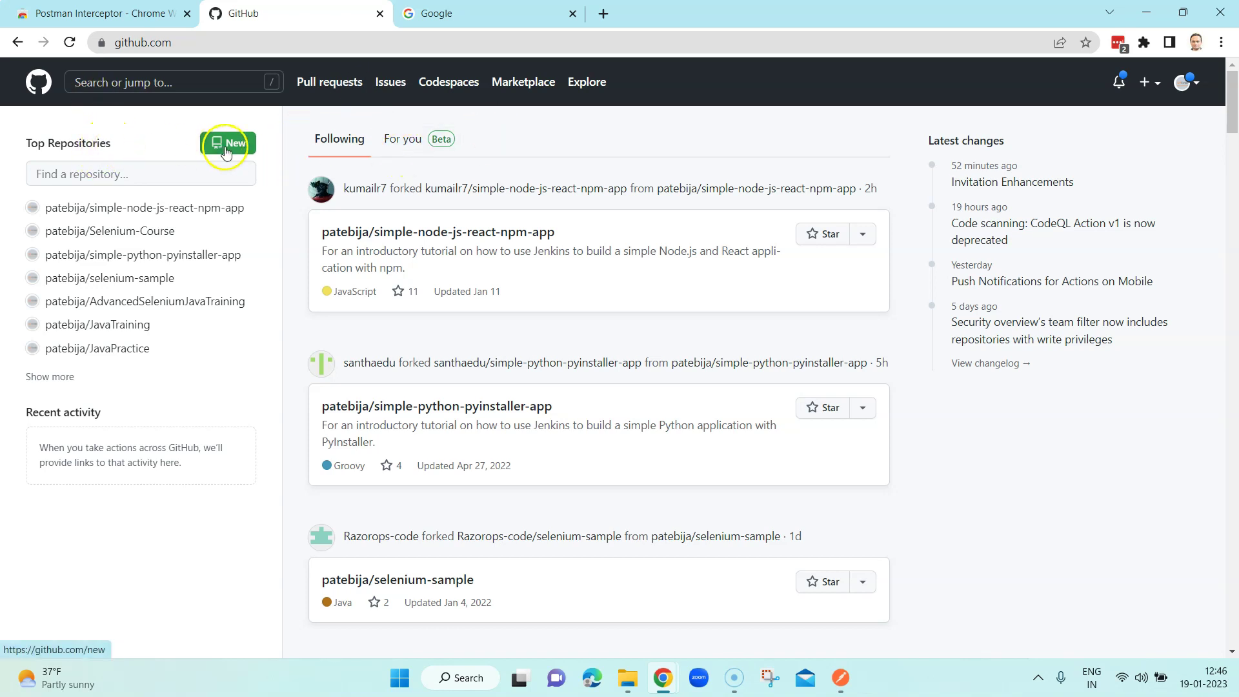
Browse to your GitHub repositories list in Chrome, then come back to the Postman debug session.
{"action": "left_click", "coordinate": [1183, 82]}
{"action": "left_click", "coordinate": [1123, 205]}
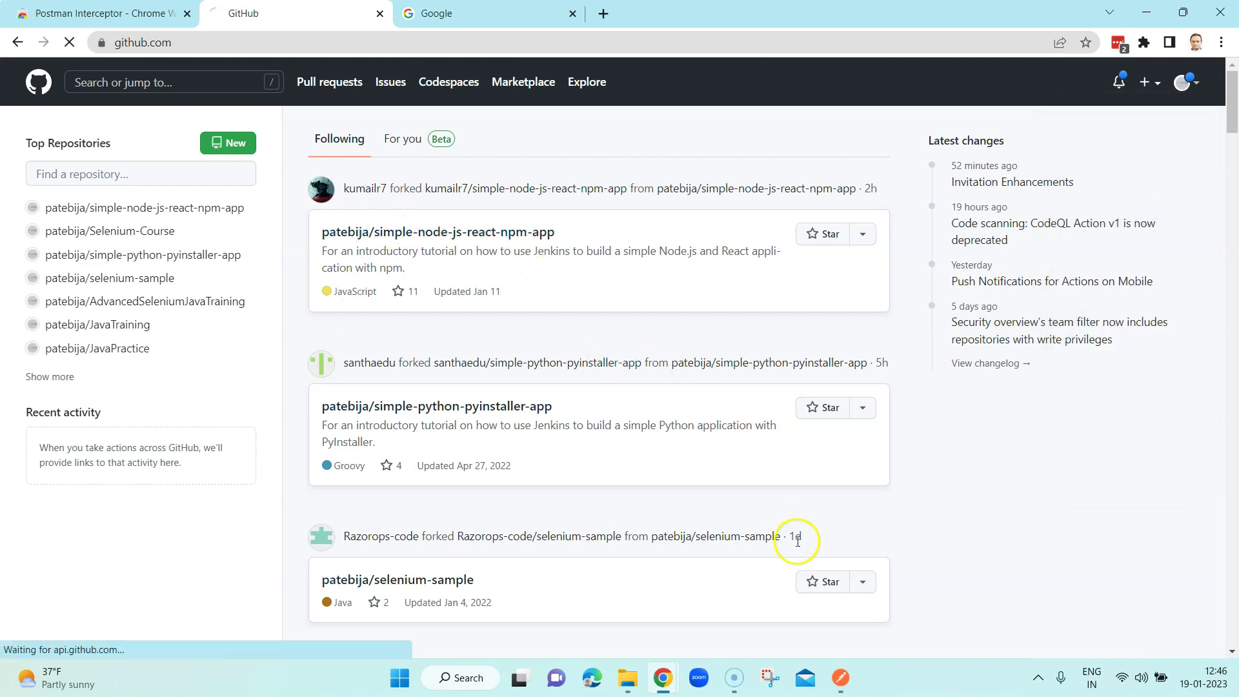
{"action": "left_click", "coordinate": [841, 678]}
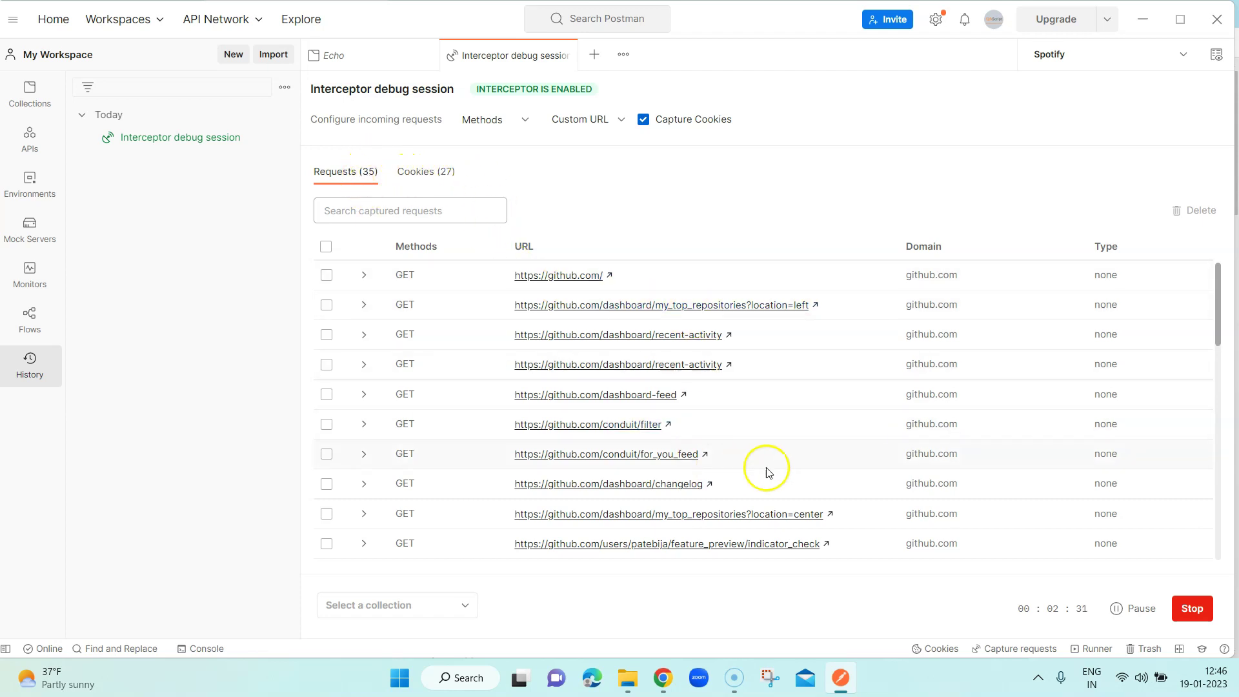
{"action": "scroll", "coordinate": [866, 425], "scroll_direction": "down", "scroll_amount": 5}
{"action": "scroll", "coordinate": [870, 421], "scroll_direction": "down", "scroll_amount": 3}
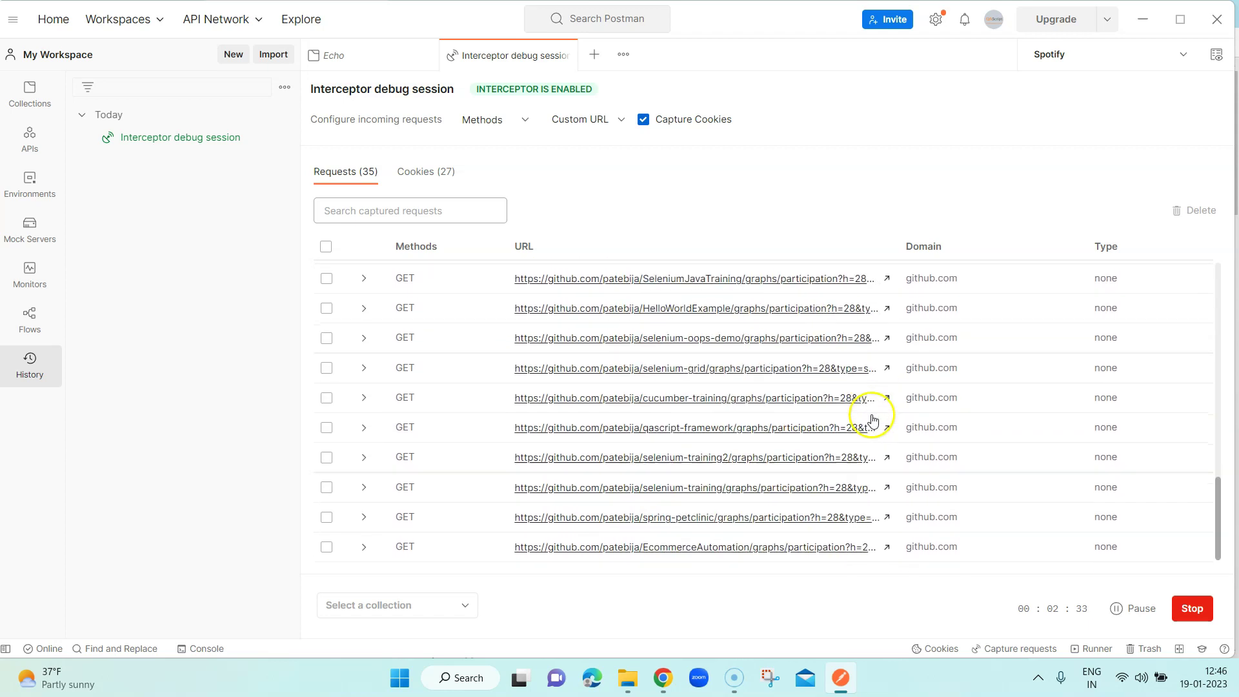
{"action": "scroll", "coordinate": [862, 417], "scroll_direction": "up", "scroll_amount": 5}
{"action": "scroll", "coordinate": [677, 369], "scroll_direction": "up", "scroll_amount": 5}
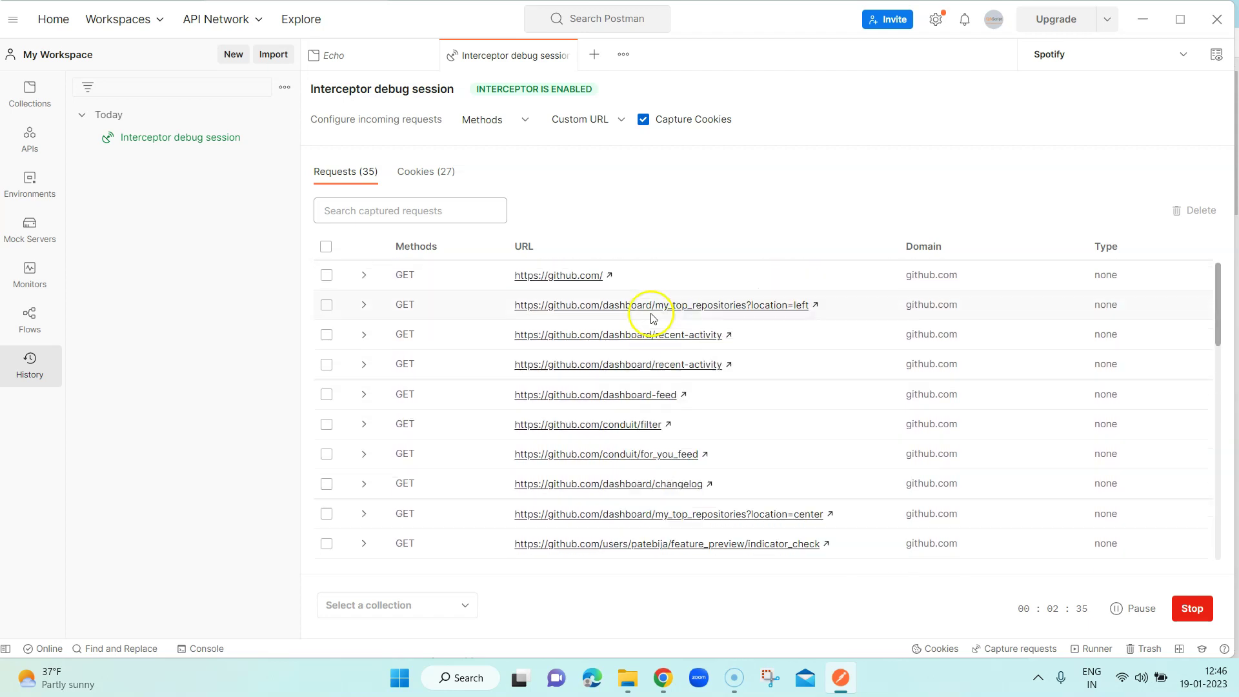
{"action": "left_click", "coordinate": [363, 276]}
{"action": "left_click", "coordinate": [364, 277]}
{"action": "scroll", "coordinate": [735, 368], "scroll_direction": "down", "scroll_amount": 5}
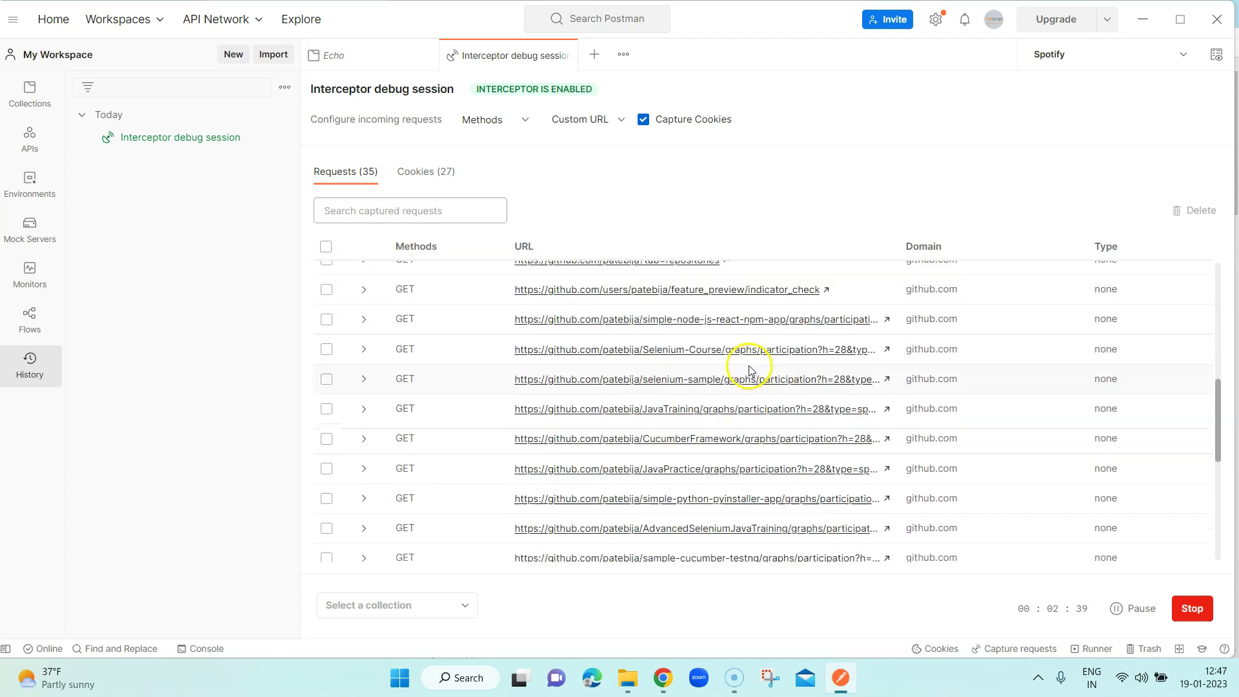
{"action": "scroll", "coordinate": [745, 363], "scroll_direction": "down", "scroll_amount": 3}
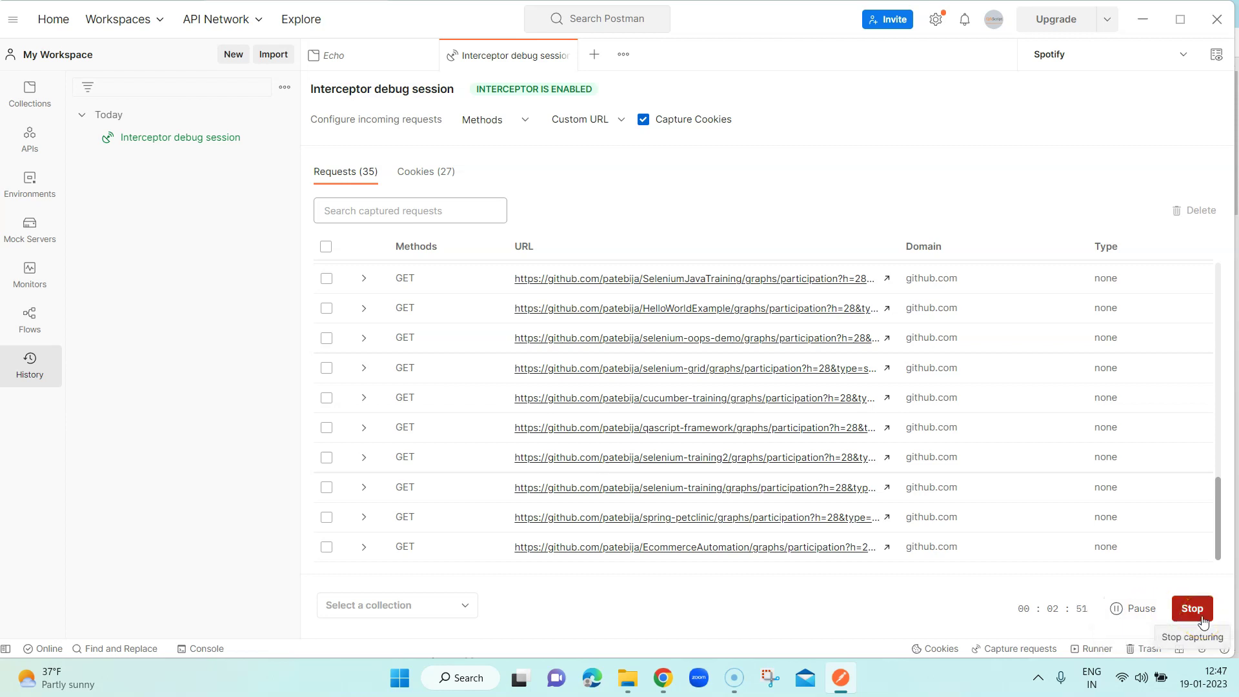
{"action": "mouse_move", "coordinate": [184, 115]}
{"action": "left_click", "coordinate": [284, 115]}
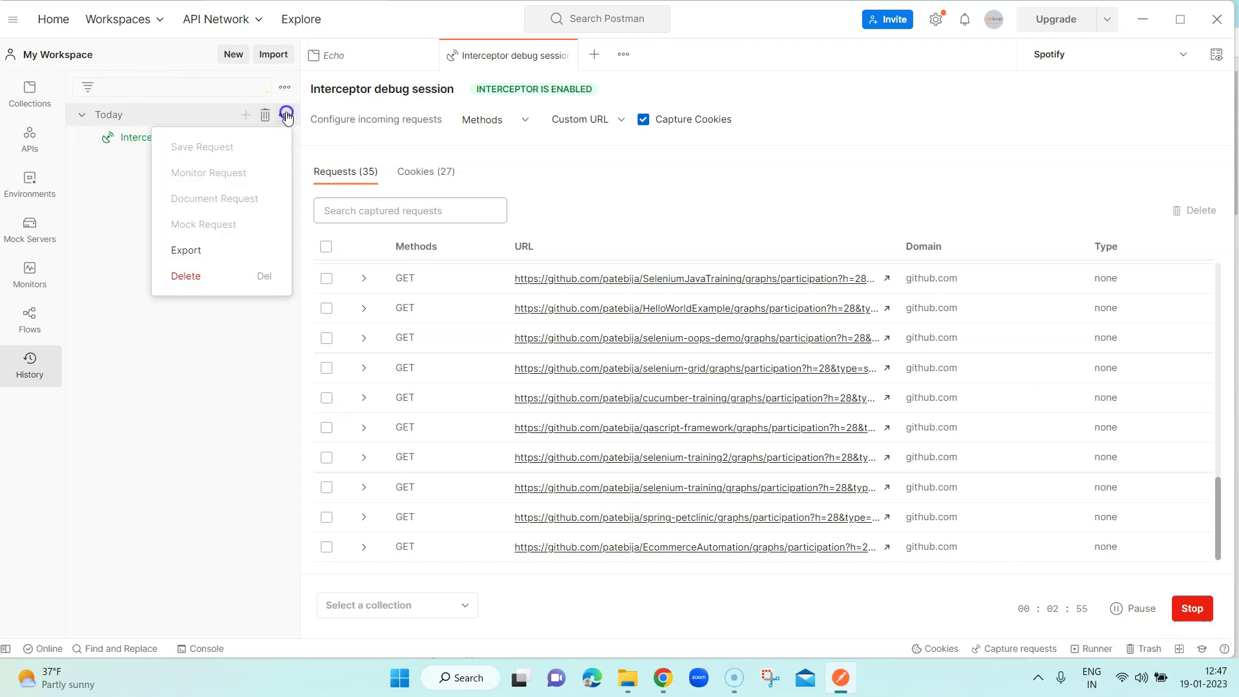
{"action": "left_click", "coordinate": [287, 117]}
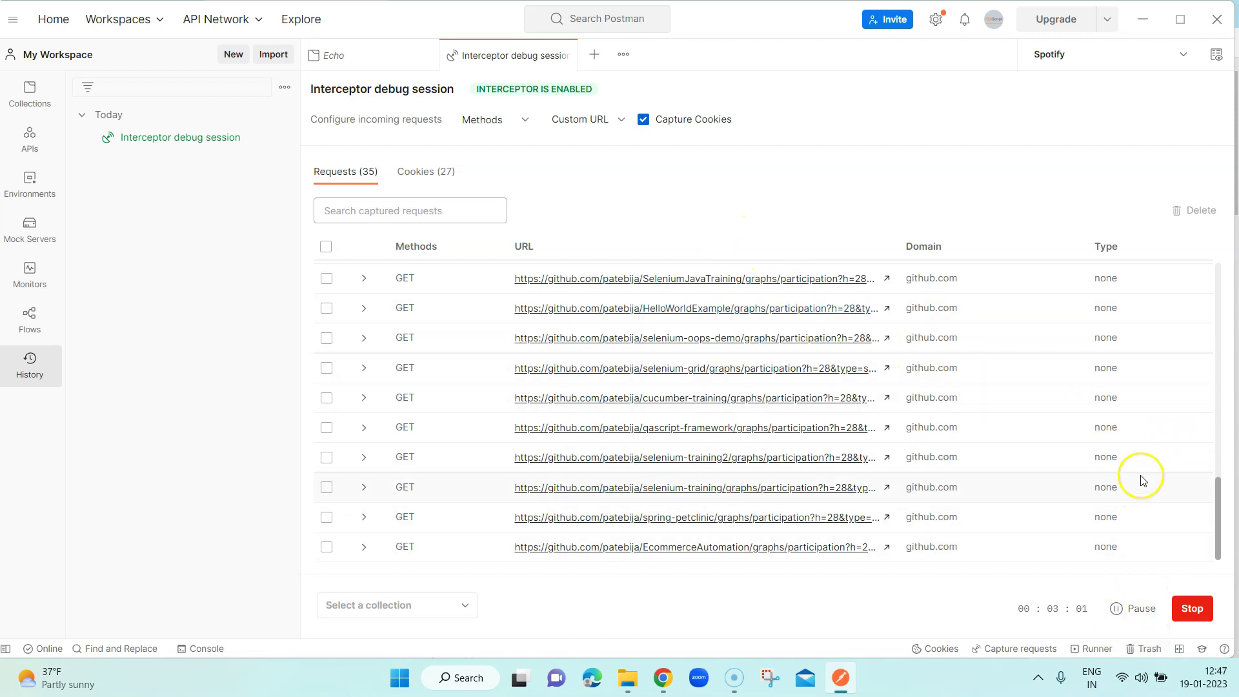
{"action": "scroll", "coordinate": [921, 409], "scroll_direction": "up", "scroll_amount": 5}
{"action": "scroll", "coordinate": [921, 409], "scroll_direction": "up", "scroll_amount": 5}
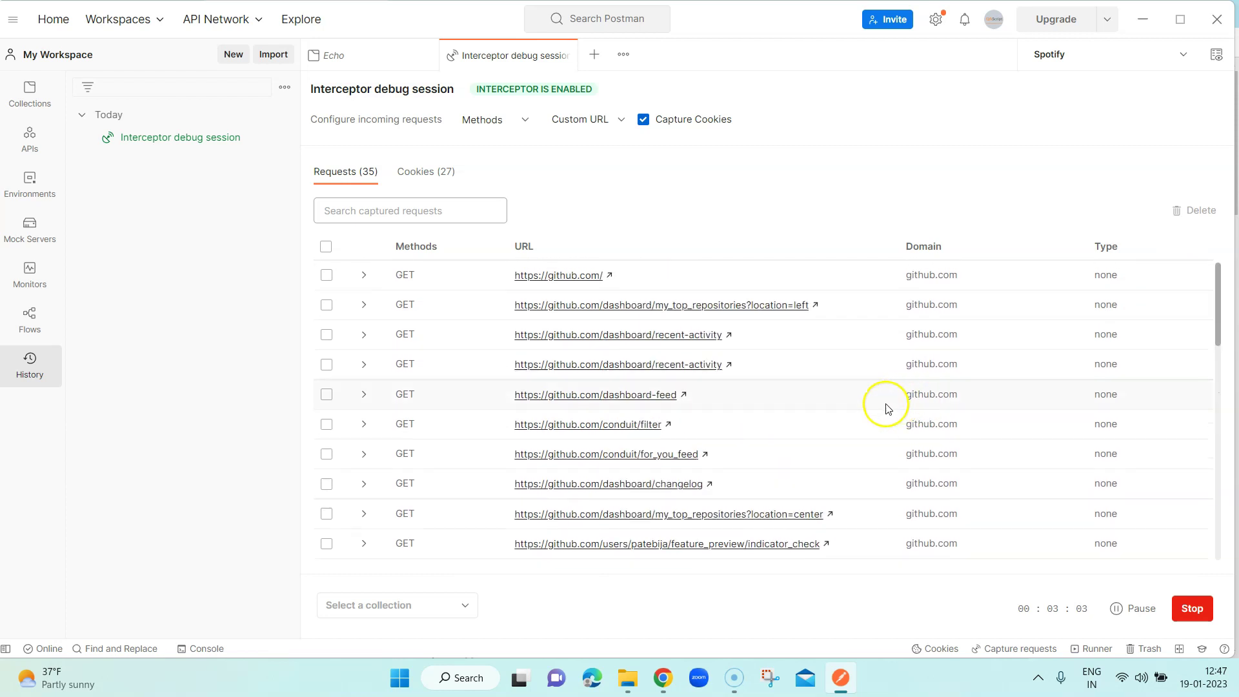
{"action": "scroll", "coordinate": [533, 348], "scroll_direction": "down", "scroll_amount": 5}
{"action": "scroll", "coordinate": [419, 387], "scroll_direction": "down", "scroll_amount": 5}
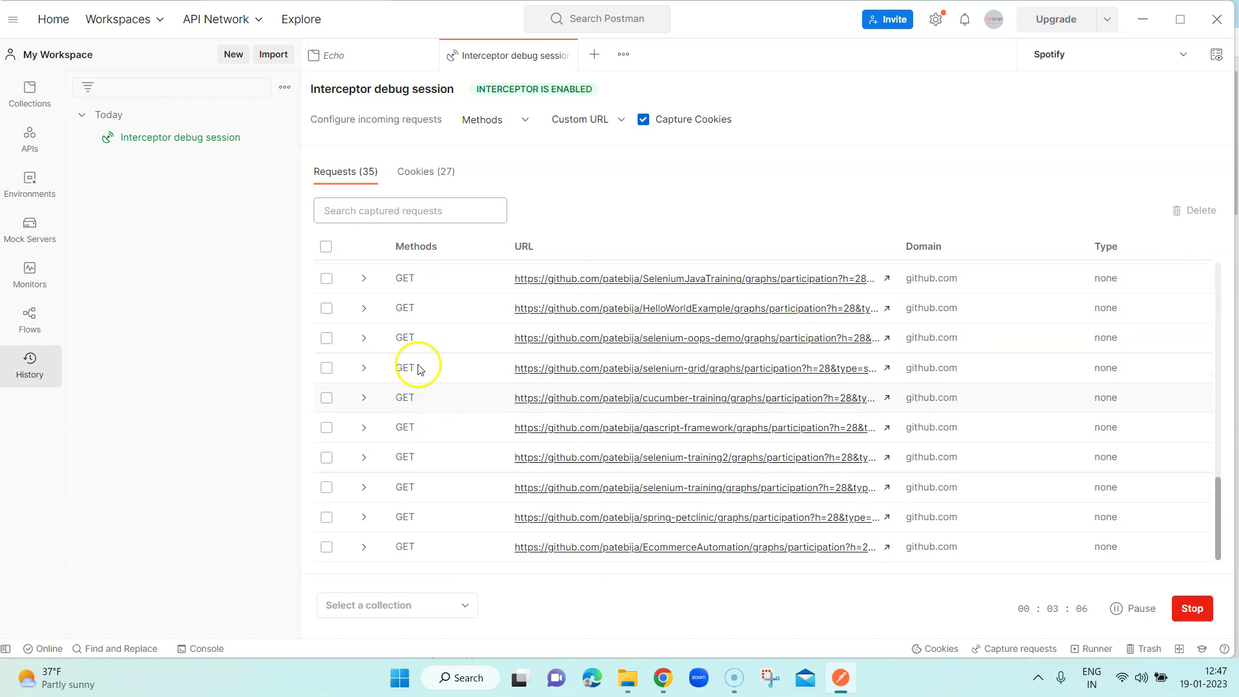
{"action": "left_click", "coordinate": [378, 210]}
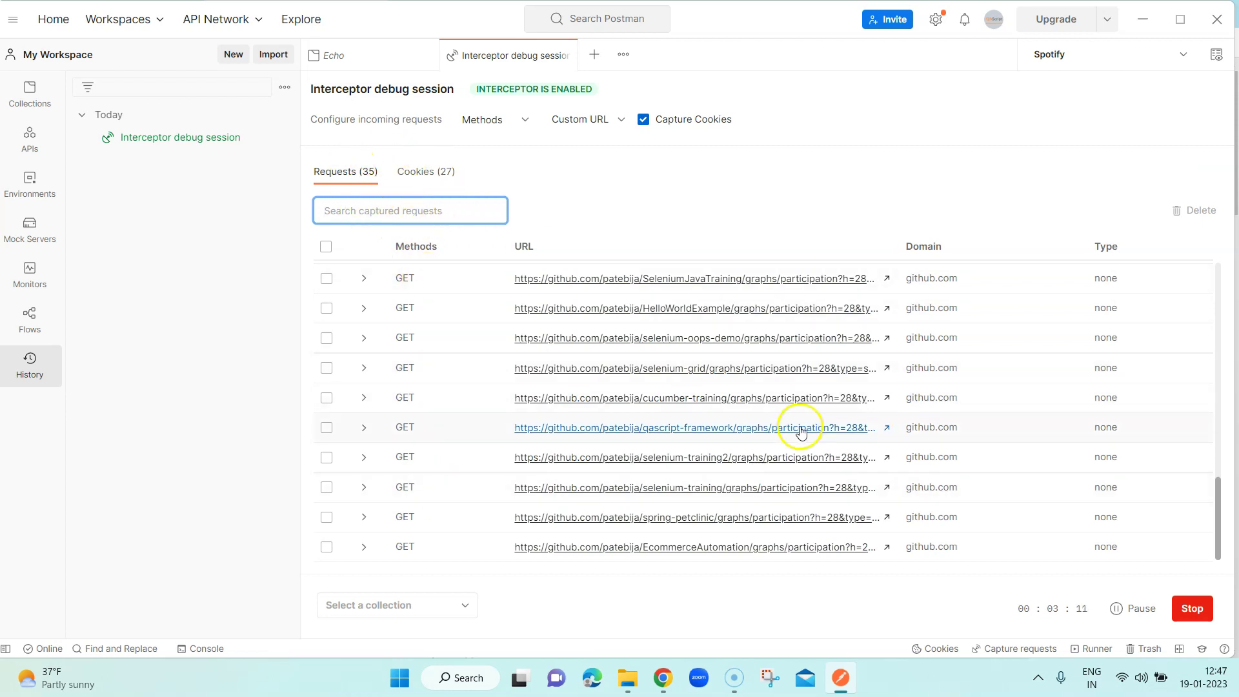
{"action": "scroll", "coordinate": [1069, 479], "scroll_direction": "up", "scroll_amount": 8}
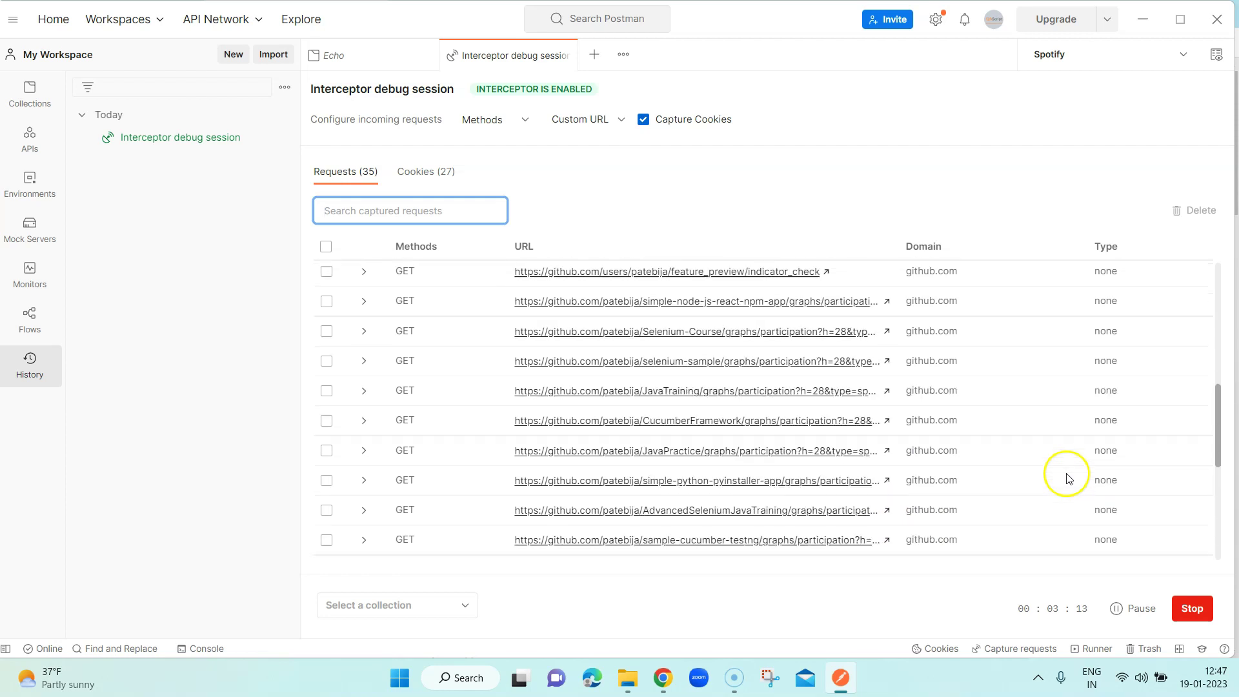
Stop the Interceptor capture to view the 35-GET-request overview chart.
{"action": "left_click", "coordinate": [1188, 612]}
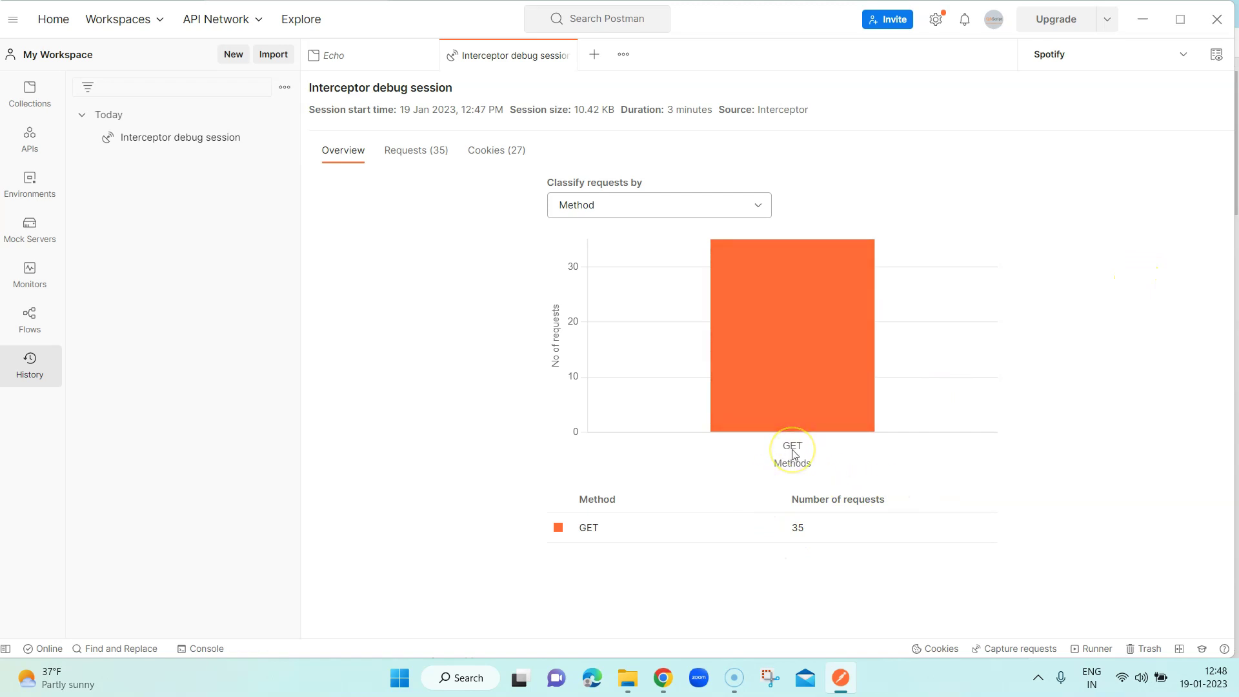
{"action": "left_click", "coordinate": [416, 150]}
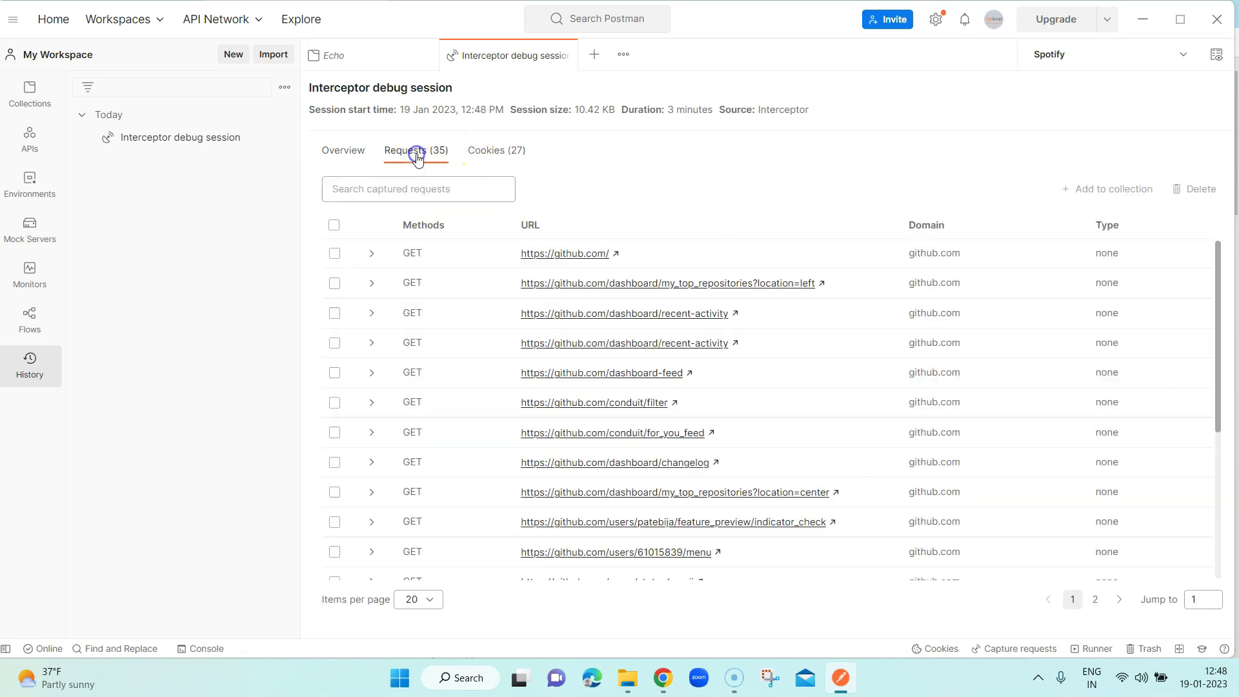
{"action": "left_click", "coordinate": [495, 150]}
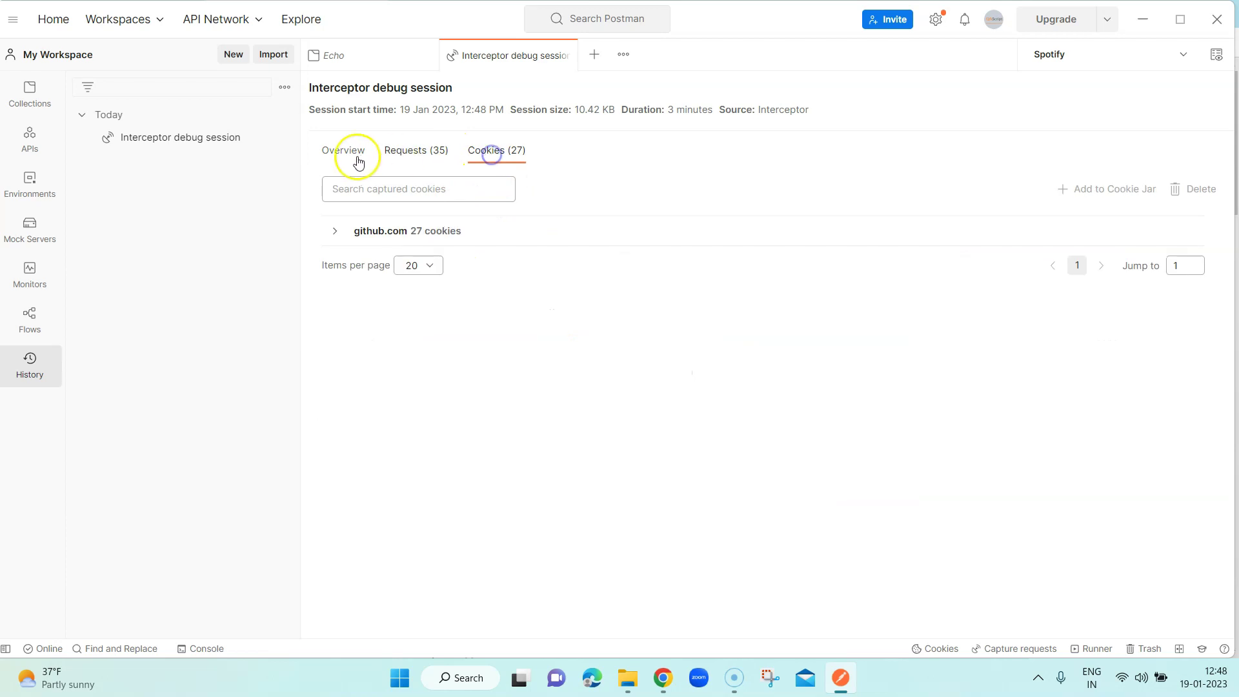
{"action": "left_click", "coordinate": [343, 153]}
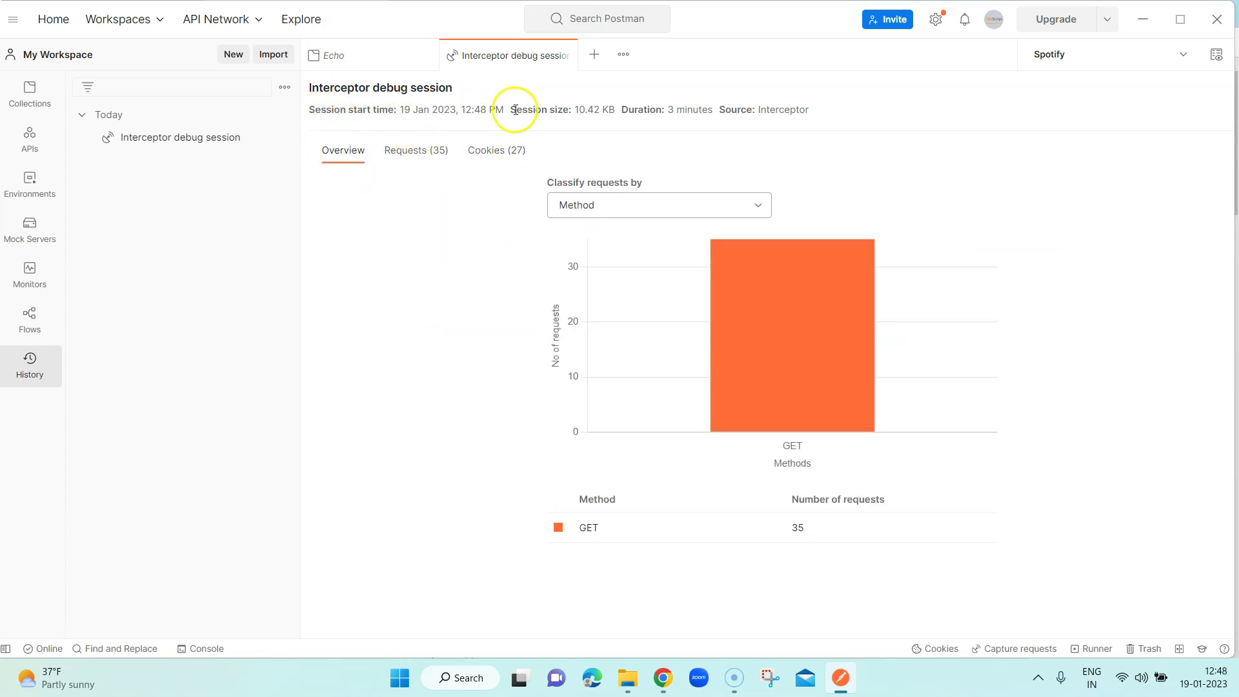
{"action": "left_click_drag", "start_coordinate": [514, 109], "coordinate": [805, 109]}
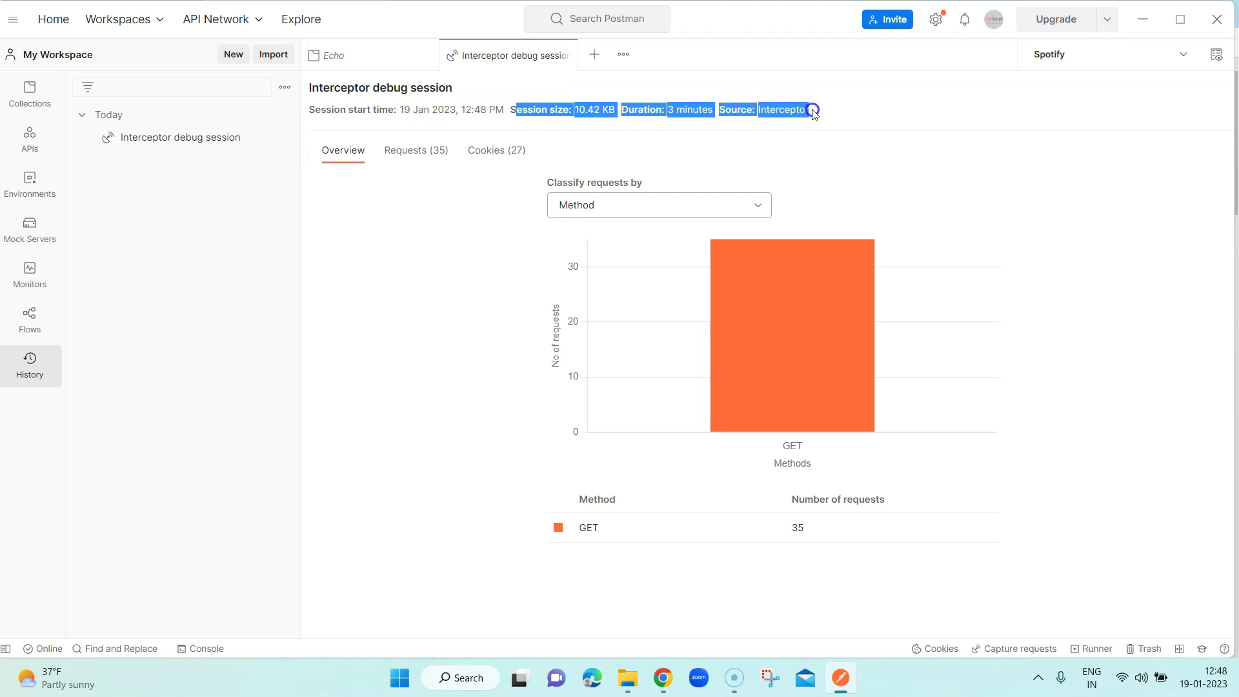
{"action": "left_click", "coordinate": [857, 122]}
{"action": "mouse_move", "coordinate": [791, 334]}
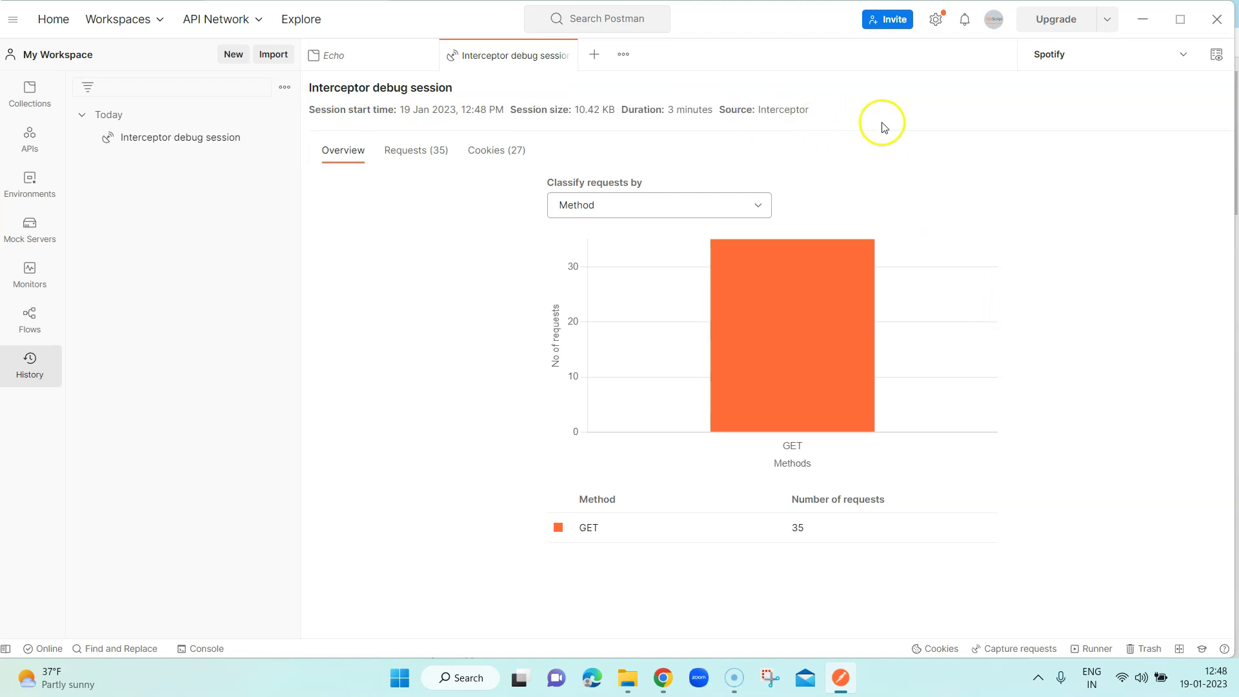